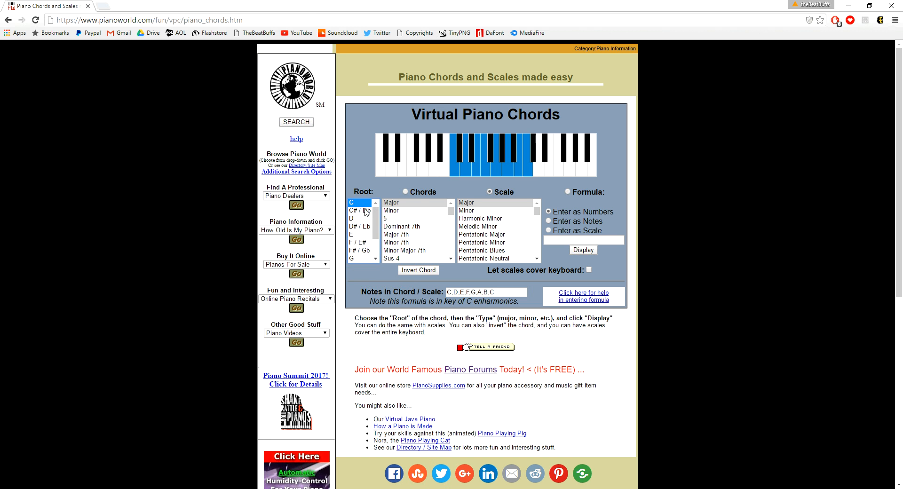
Check the C Major chord and scale, and display the D# / Eb Major scale on the virtual piano.
click(407, 193)
click(405, 192)
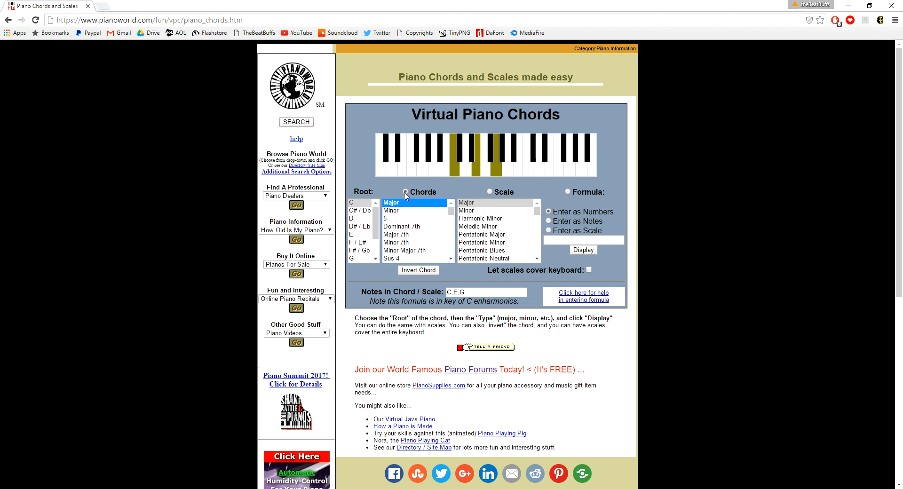
click(490, 192)
click(360, 227)
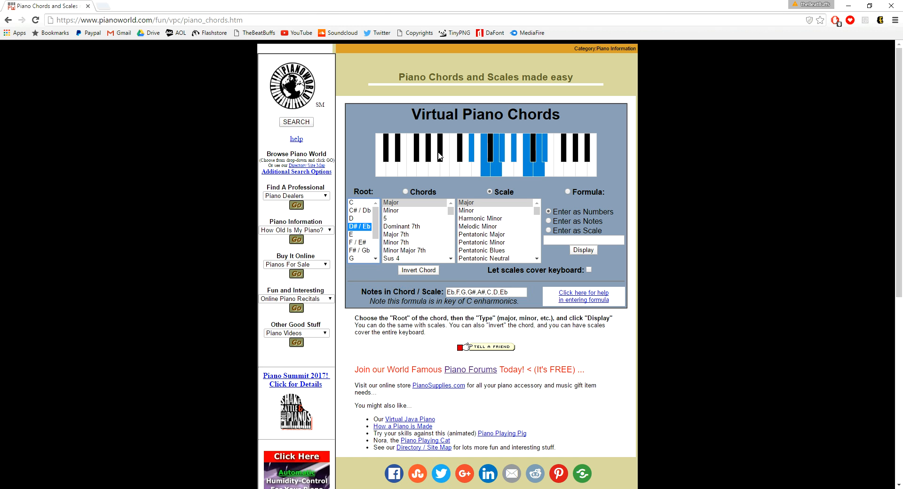
Browse other D# / Eb scale types, including Minor, Melodic Minor, Pentatonic Minor and Pentatonic Blues, and return to Major.
click(479, 213)
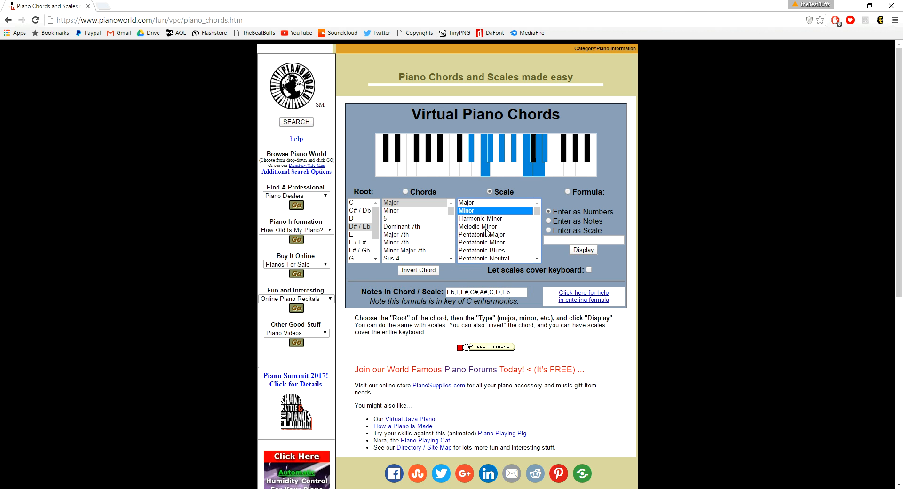
click(489, 228)
click(490, 243)
click(490, 251)
scroll(491, 244, down, 2)
click(492, 239)
scroll(491, 239, down, 2)
click(492, 239)
scroll(492, 238, down, 2)
click(489, 217)
scroll(489, 218, down, 1)
click(489, 218)
scroll(489, 218, down, 2)
scroll(496, 235, up, 9)
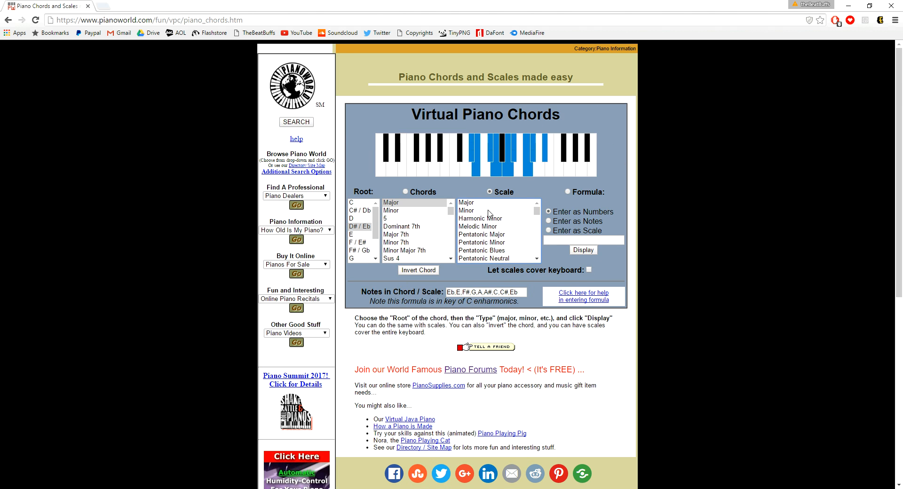
click(483, 204)
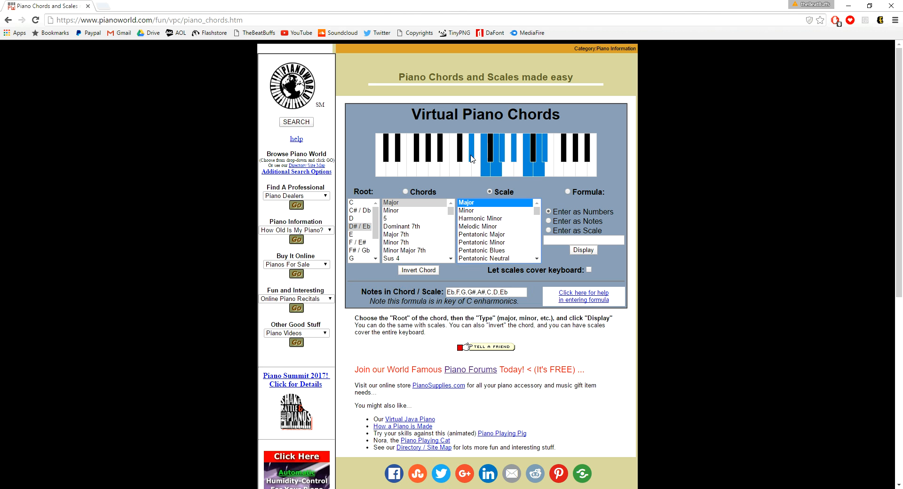
Switch to FL Studio and open the piano roll of the ElectraX2 channel.
mouse_move(264, 488)
key(alt+Tab)
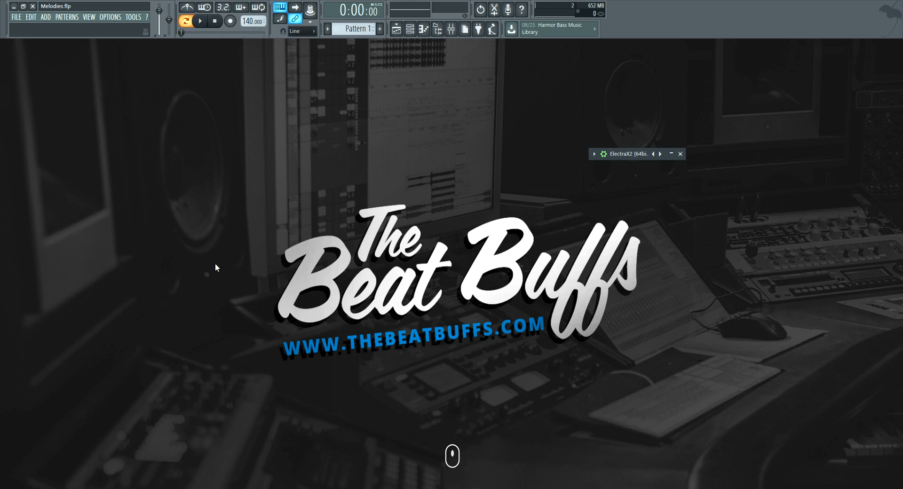
click(410, 29)
right_click(202, 96)
click(235, 98)
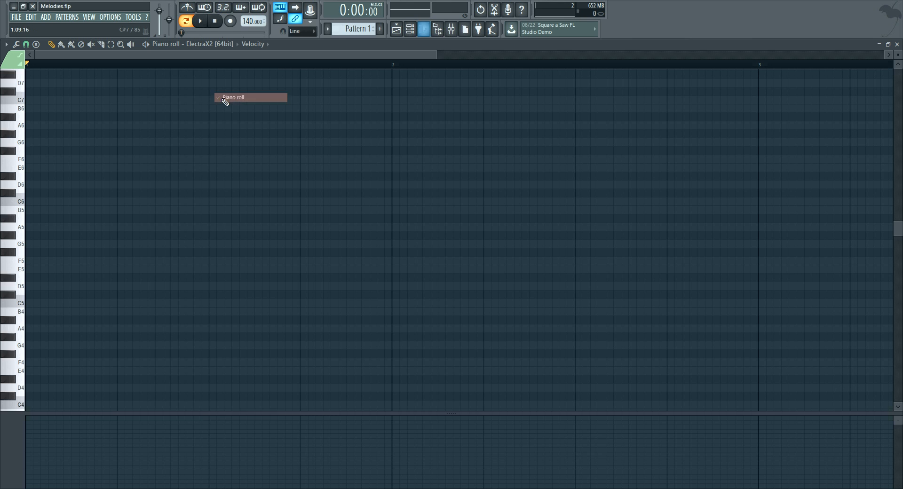
Draw stacked one-bar notes D#5, F5, G5, G#5, A#5, C6, D6 and D#6 in bar 1, checking them against the web scale chart.
click(34, 277)
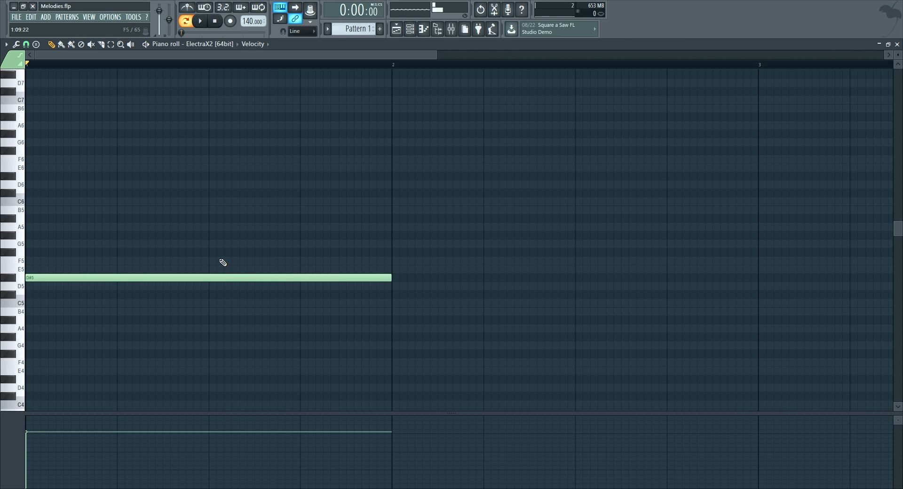
click(32, 260)
click(28, 244)
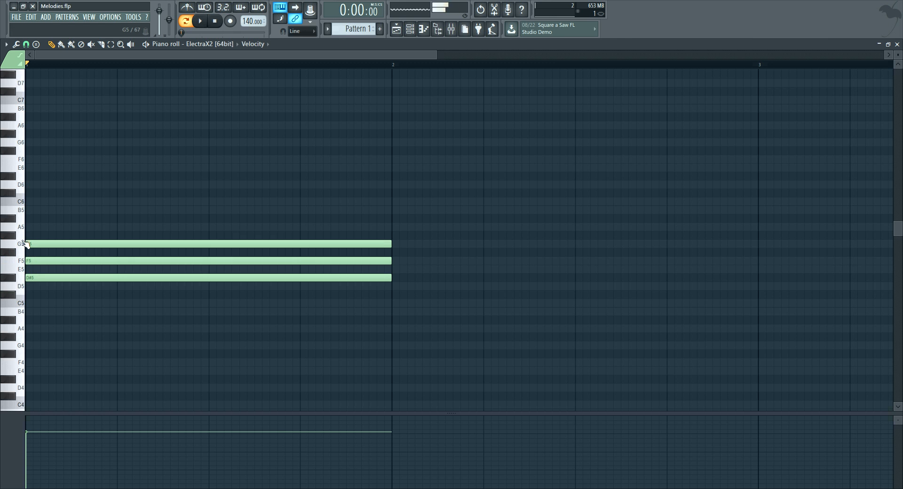
click(26, 235)
click(30, 218)
click(31, 209)
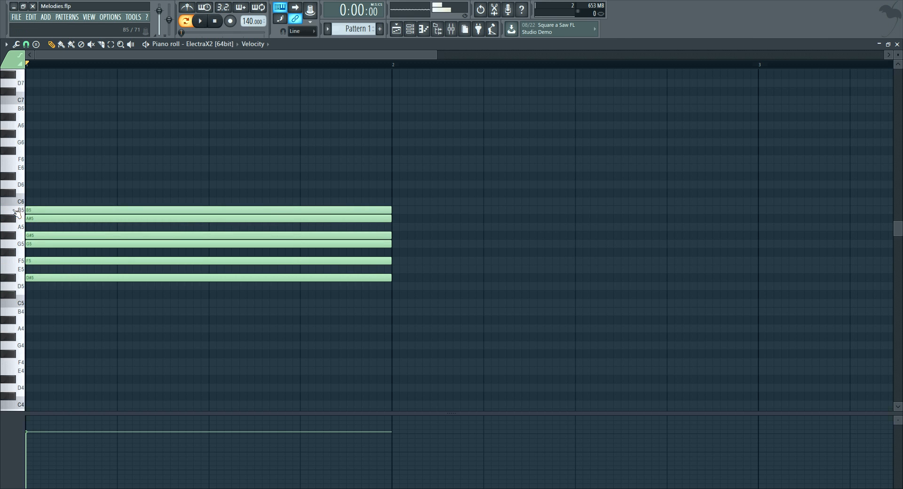
drag(32, 207, 20, 174)
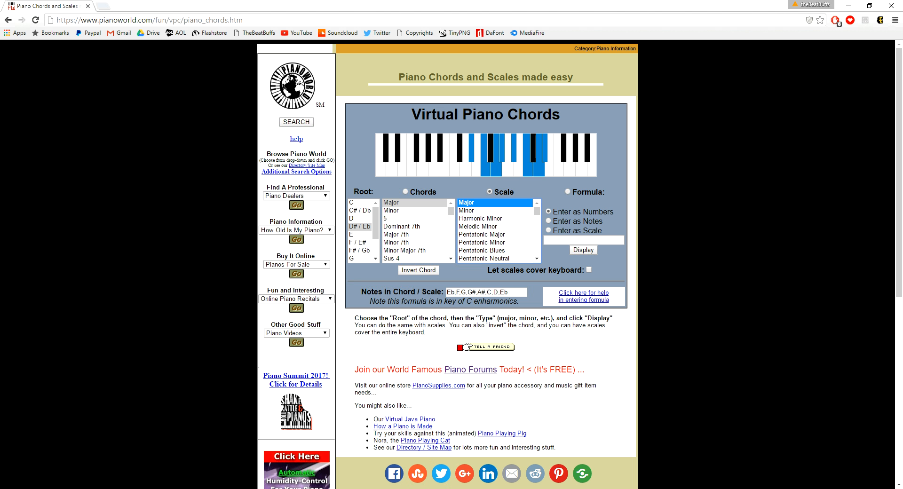
key(alt+Tab)
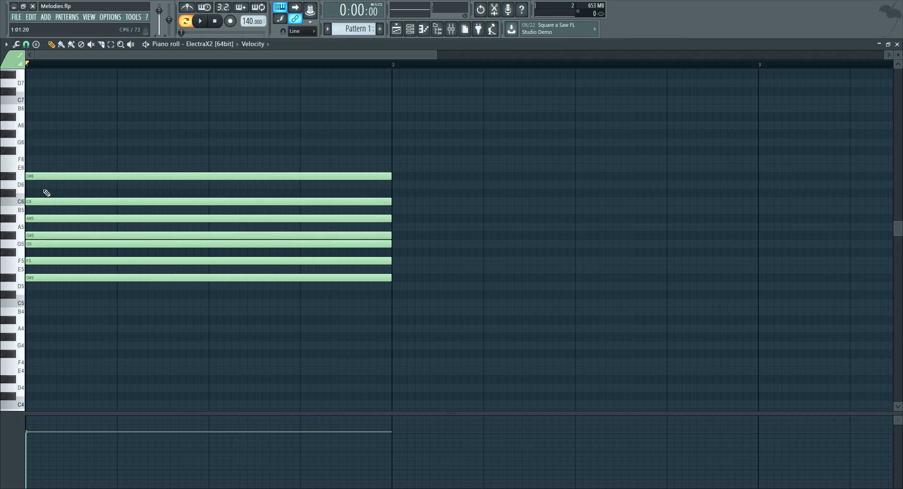
click(30, 185)
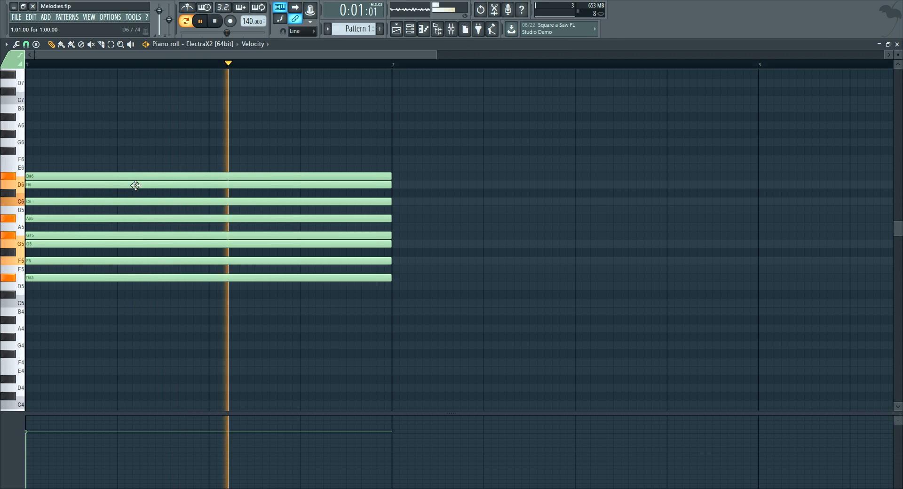
key(space)
Move all the stacked scale notes from bar 1 to the start of bar 3 as a reference.
key(ctrl+a)
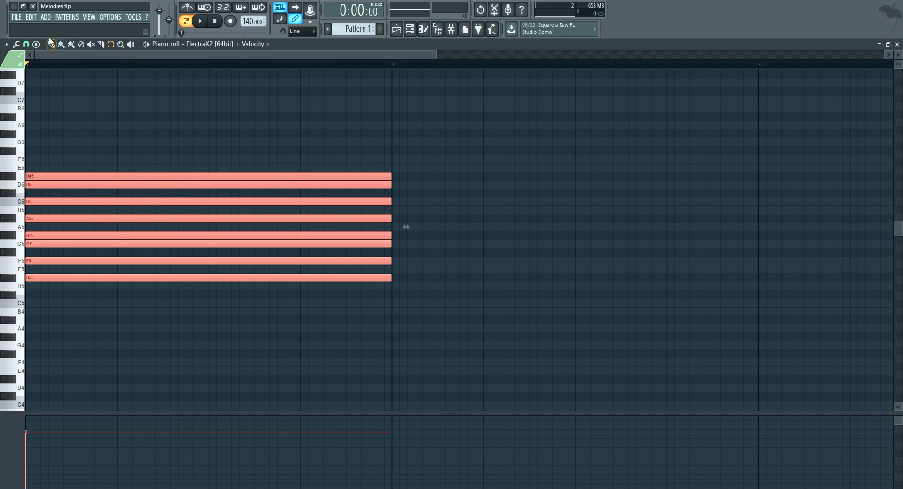
scroll(64, 66, down, 3)
drag(49, 176, 393, 168)
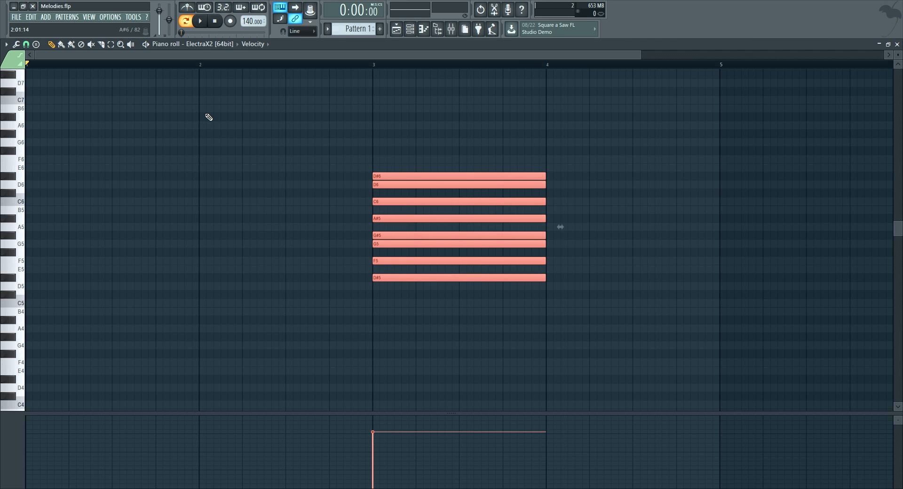
Audition the notes of the D# major scale one after another, starting from D#5.
scroll(124, 68, up, 1)
click(14, 279)
click(18, 260)
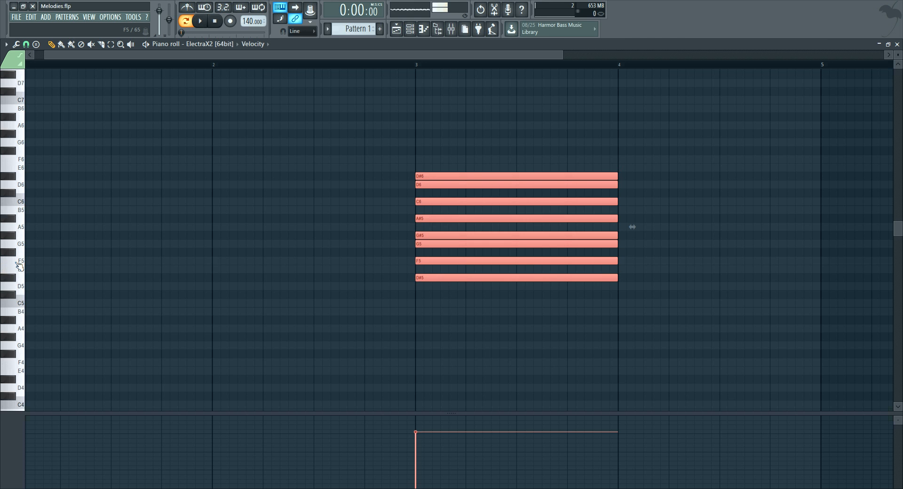
key(d)
key(v)
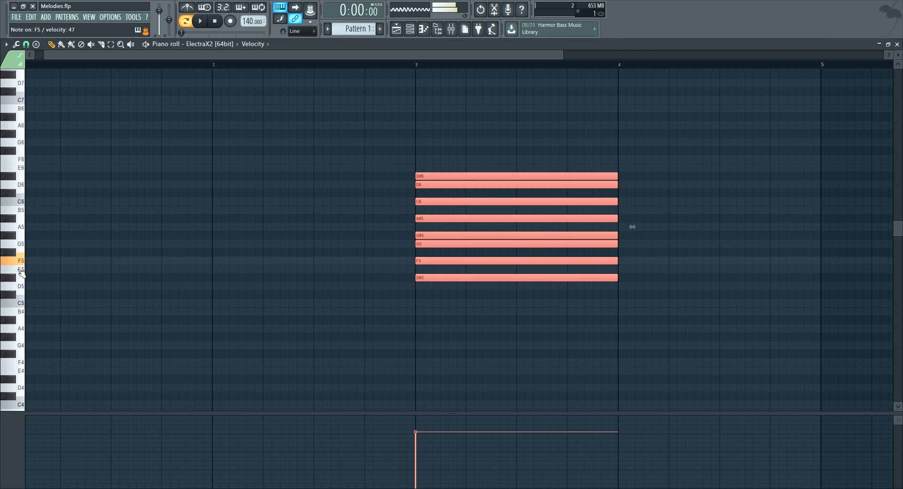
key(b)
key(h)
key(j)
key(comma)
key(period)
key(semicolon)
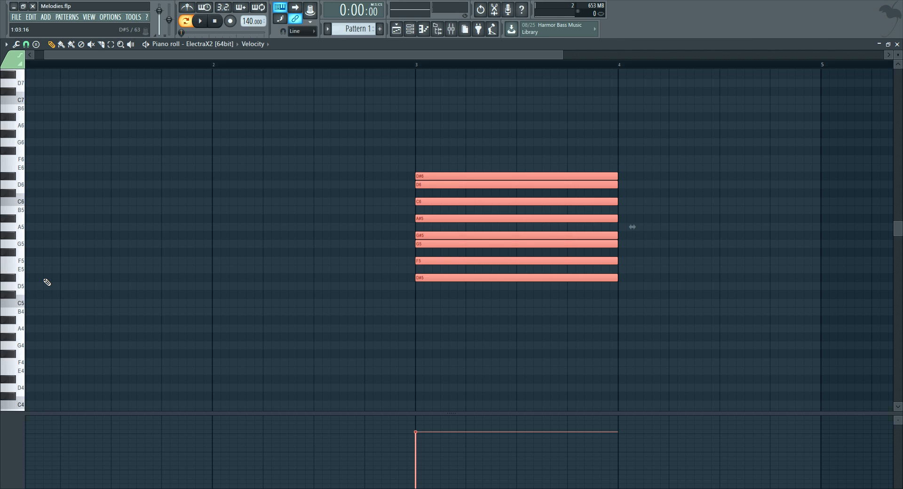
Draw consecutive two-step notes D#5, F5, G#5, D#6 and A#5 from the start of bar 1 and play them back.
click(40, 279)
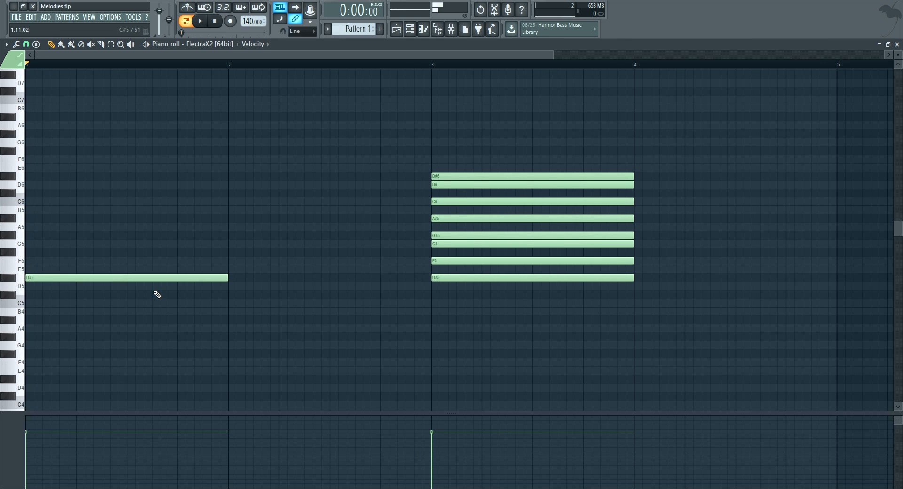
drag(226, 278, 50, 278)
click(58, 262)
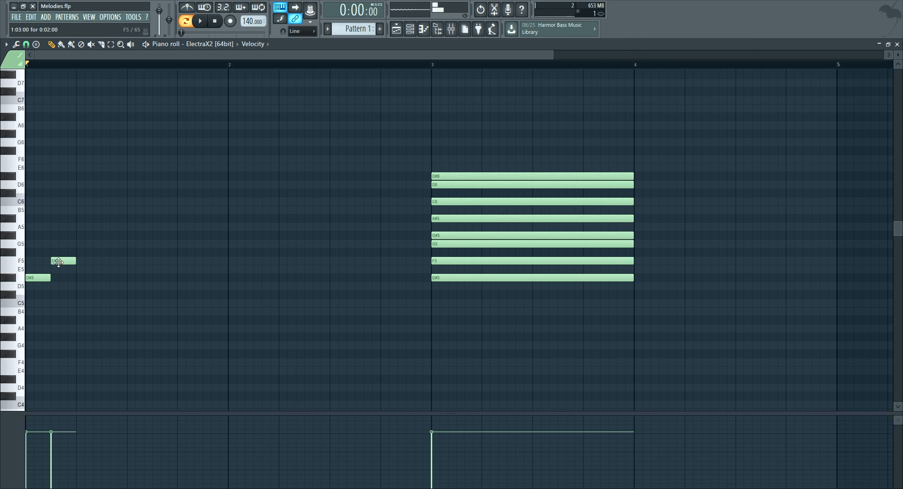
click(79, 235)
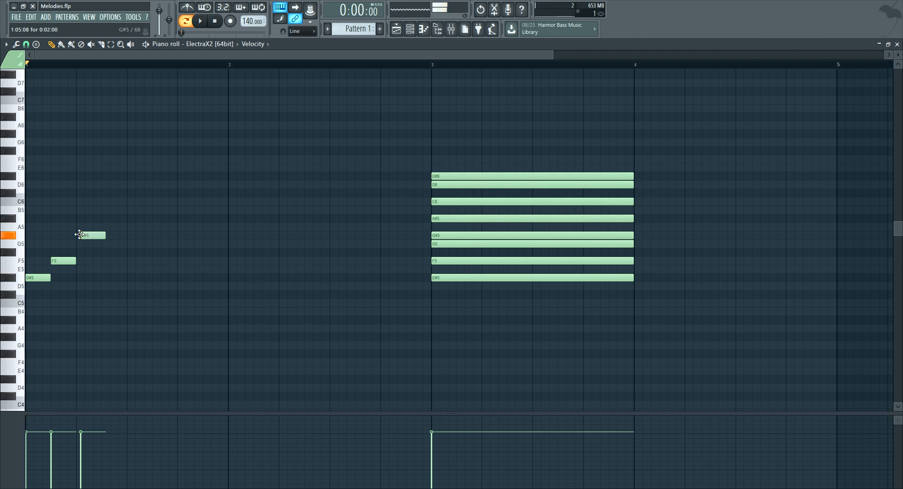
drag(97, 183, 102, 168)
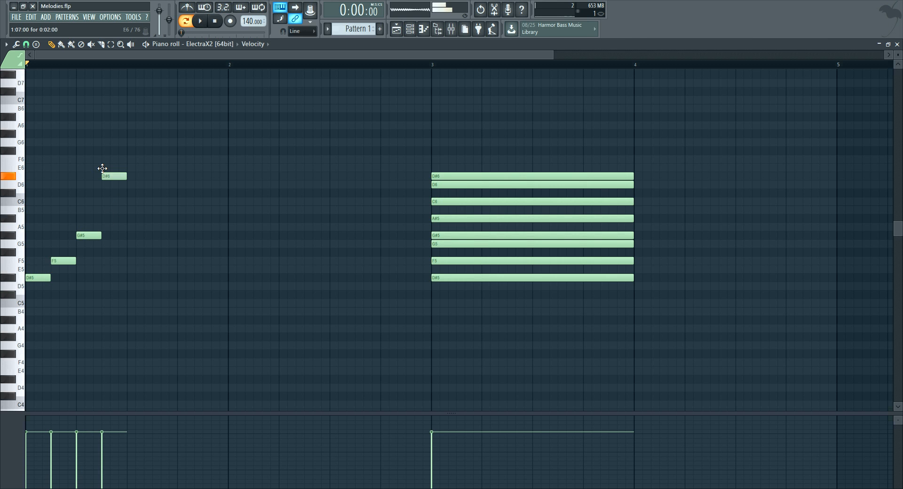
mouse_move(136, 217)
mouse_down()
mouse_move(119, 209)
mouse_move(127, 203)
mouse_move(125, 218)
mouse_up()
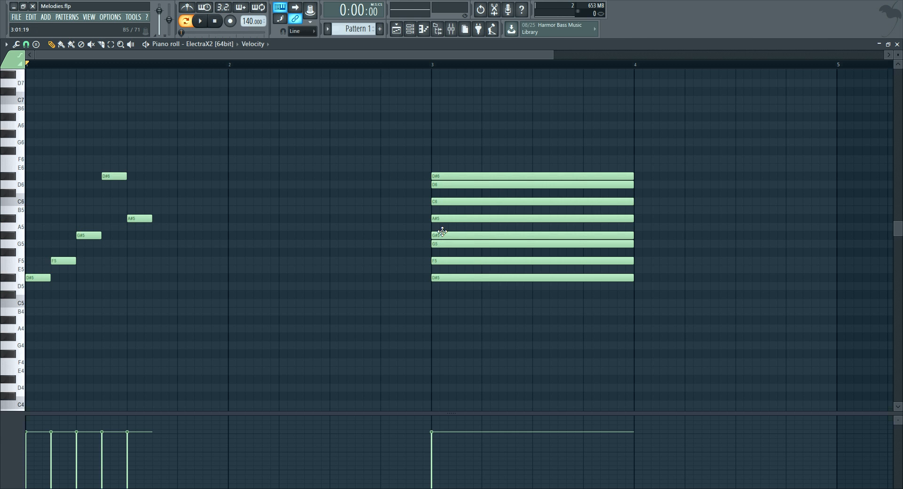
key(space)
key(space)
Fill the rest of bar 1 with two-step notes F5, G#5 and C6, and play the melody.
mouse_move(164, 244)
mouse_down()
mouse_move(153, 249)
mouse_move(154, 264)
mouse_up()
drag(183, 235, 205, 202)
key(space)
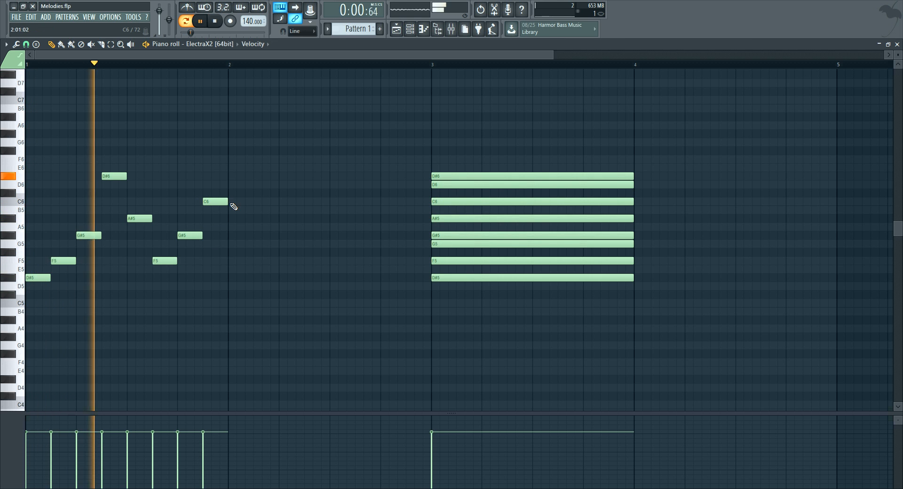
key(space)
Lower the last note of bar 1 to A#5 and play the melody back.
drag(211, 204, 213, 218)
key(space)
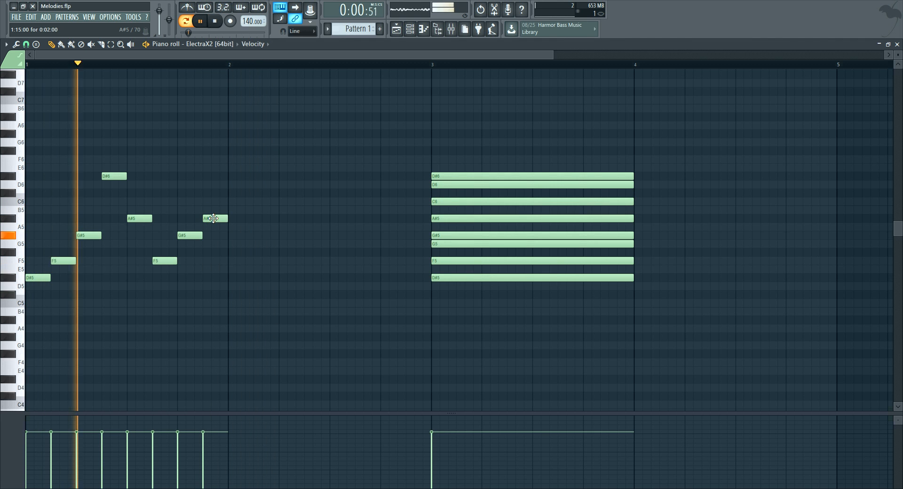
key(space)
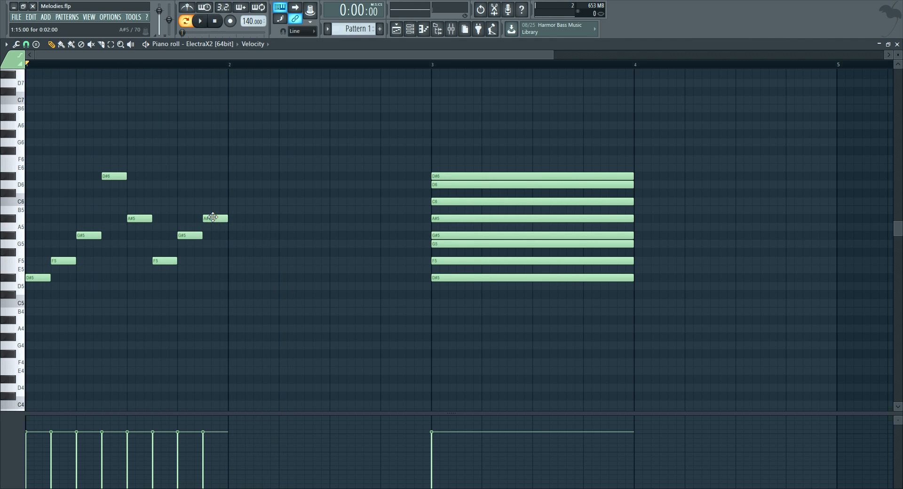
Duplicate the bar 1 melody into bar 2 and listen to the result.
drag(209, 316, 30, 157)
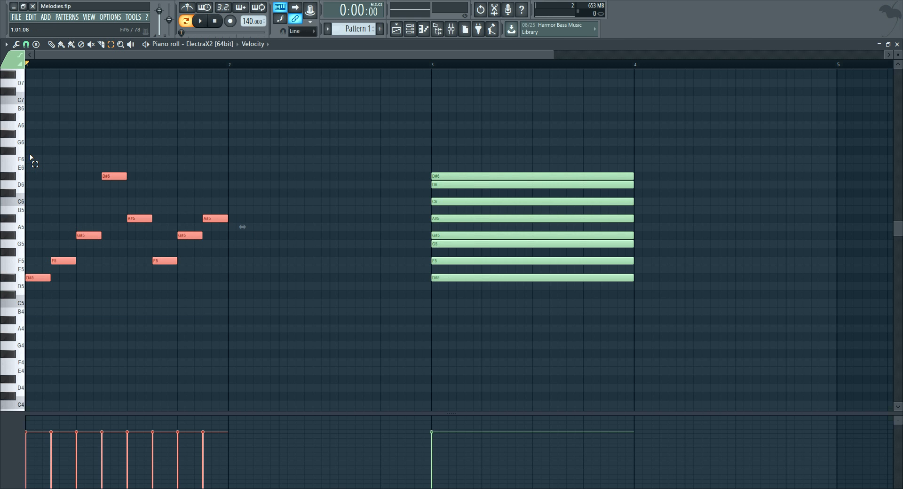
key(ctrl+b)
click(51, 44)
key(space)
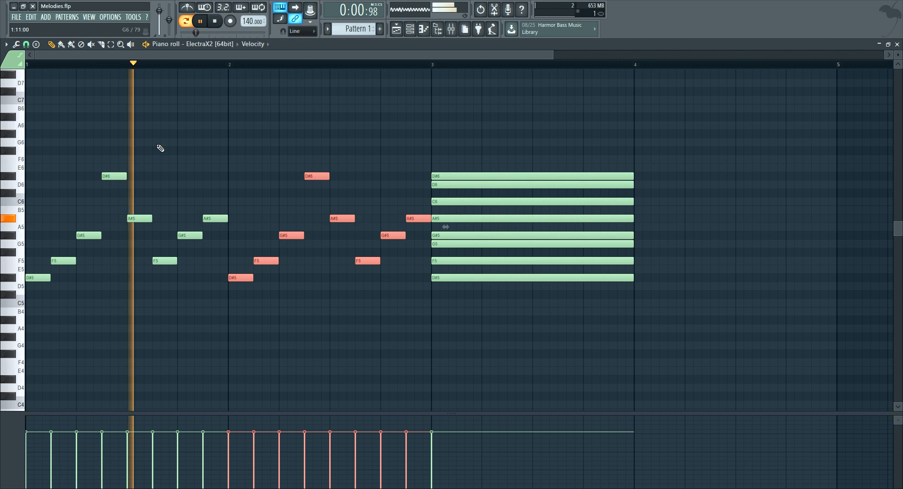
key(space)
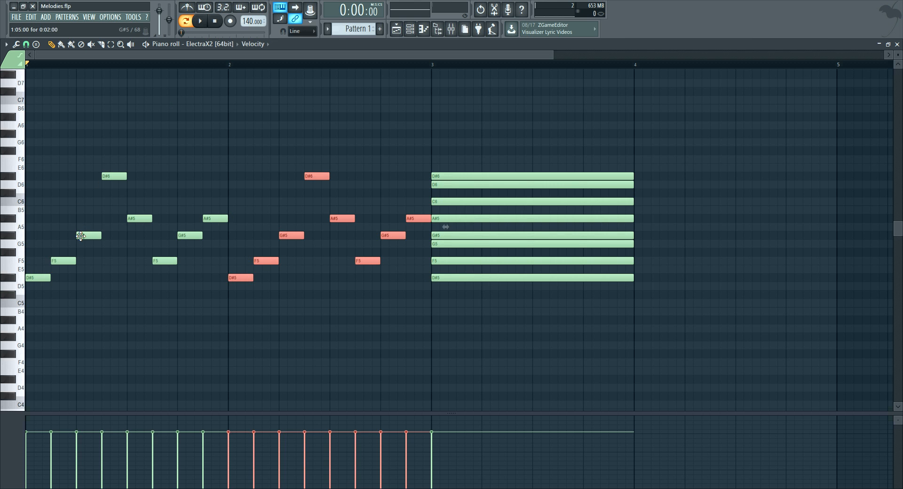
Swap the third and fourth notes of bar 1 so D#6 precedes G#5, and play it back.
drag(80, 236, 115, 238)
key(space)
key(space)
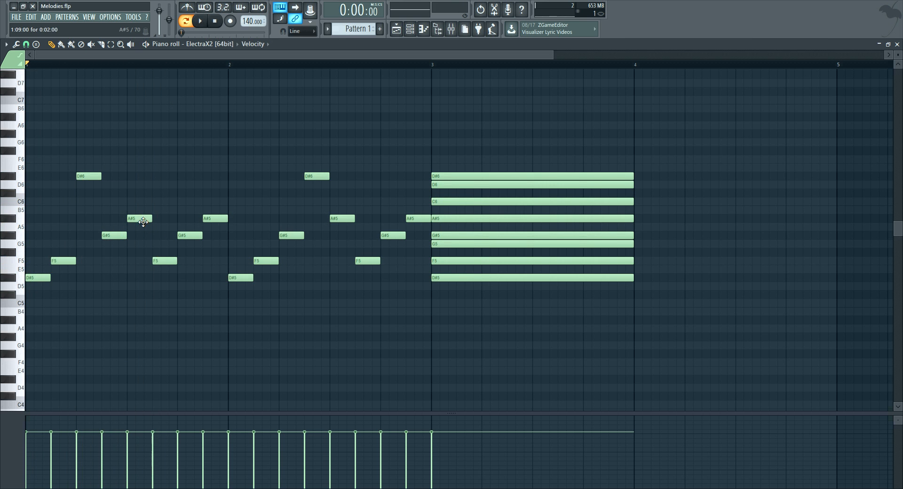
Replace the sixth note of bar 1, F5, with a two-step B5 and play the melody.
click(156, 192)
drag(156, 192, 153, 209)
right_click(165, 261)
key(space)
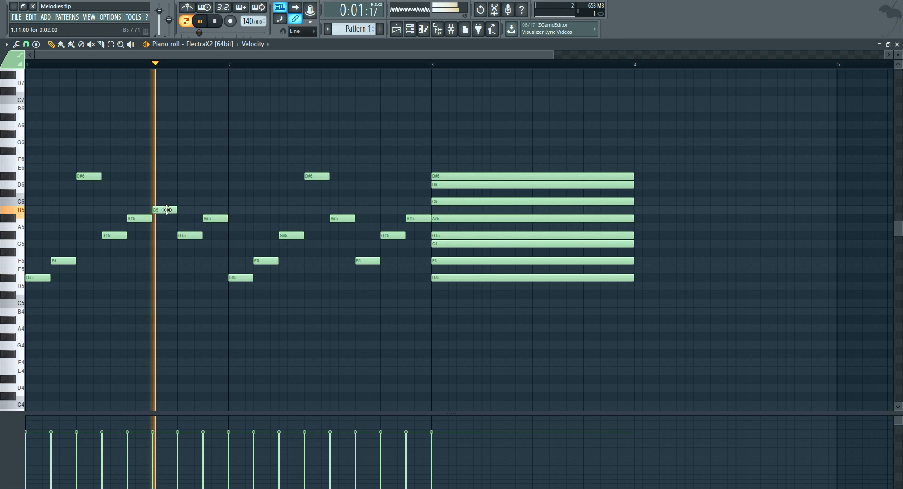
key(space)
Delete the old melody notes in bar 2 and duplicate the revised bar 1 melody in their place.
click(111, 44)
drag(238, 113, 408, 330)
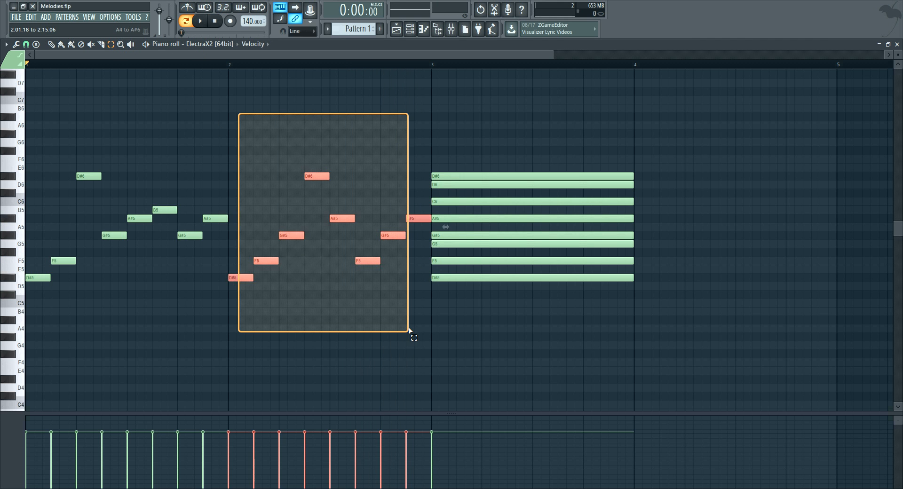
key(Delete)
drag(288, 325, 14, 150)
key(ctrl+b)
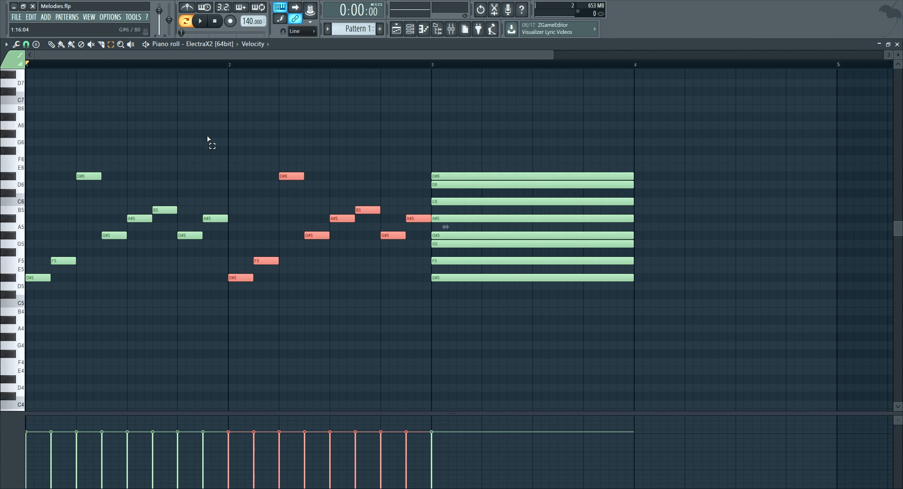
Return to the Draw tool and play back the revised two-bar melody.
click(52, 44)
scroll(230, 65, up, 2)
scroll(230, 65, down, 2)
scroll(232, 67, up, 1)
scroll(232, 67, down, 1)
key(space)
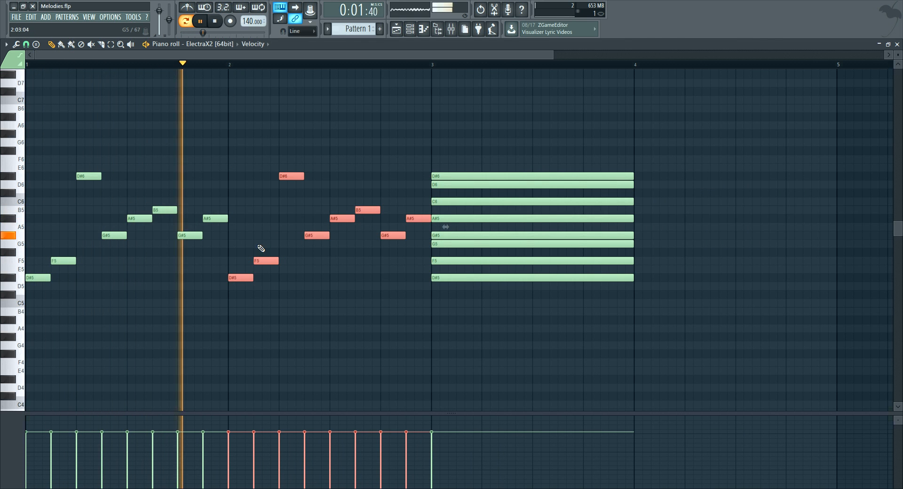
key(space)
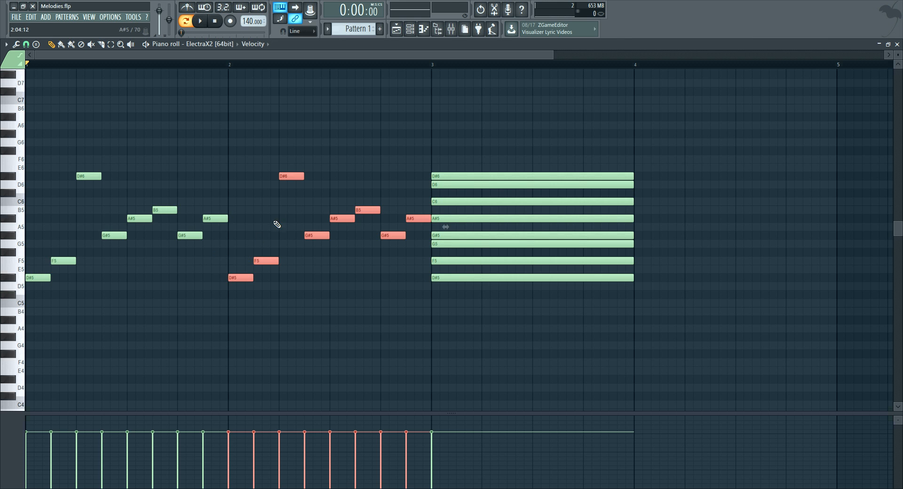
Clear the selection of the bar 2 notes and play back the two-bar melody.
click(282, 210)
right_click(283, 210)
key(space)
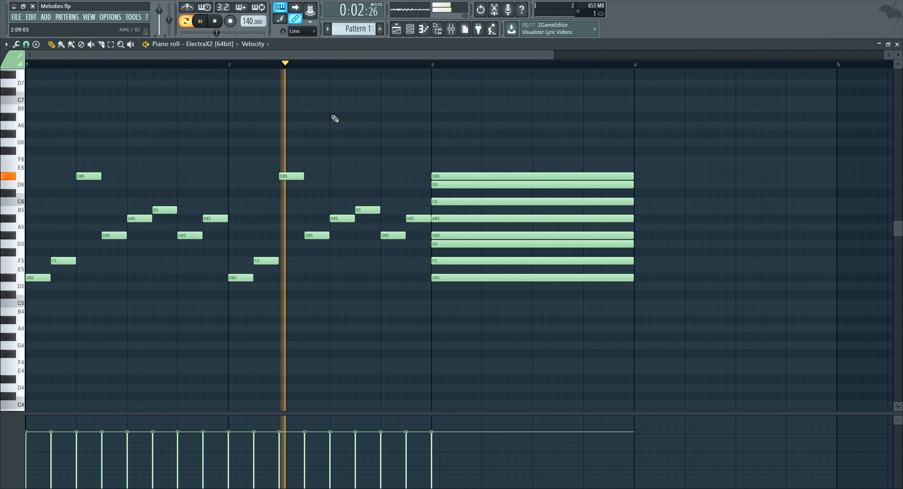
key(space)
scroll(203, 50, down, 3)
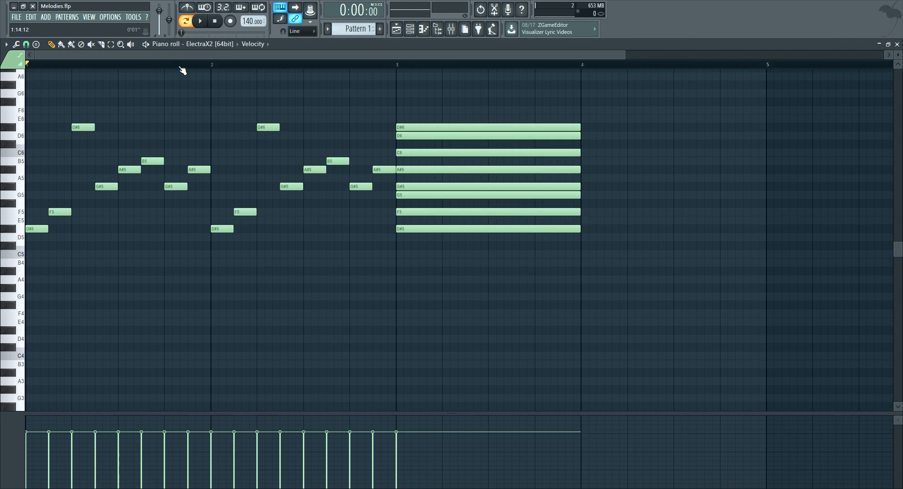
Clone the ElectraX2 channel in the channel rack and move the new plugin window fully into view.
key(e)
drag(289, 143, 195, 132)
click(409, 29)
right_click(199, 97)
click(252, 170)
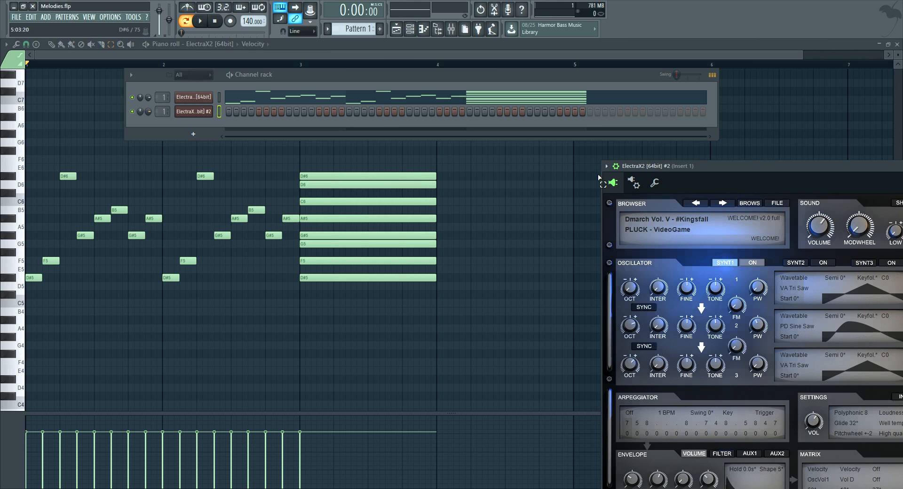
mouse_move(695, 172)
mouse_down()
mouse_move(493, 195)
mouse_move(234, 142)
mouse_move(237, 159)
mouse_up()
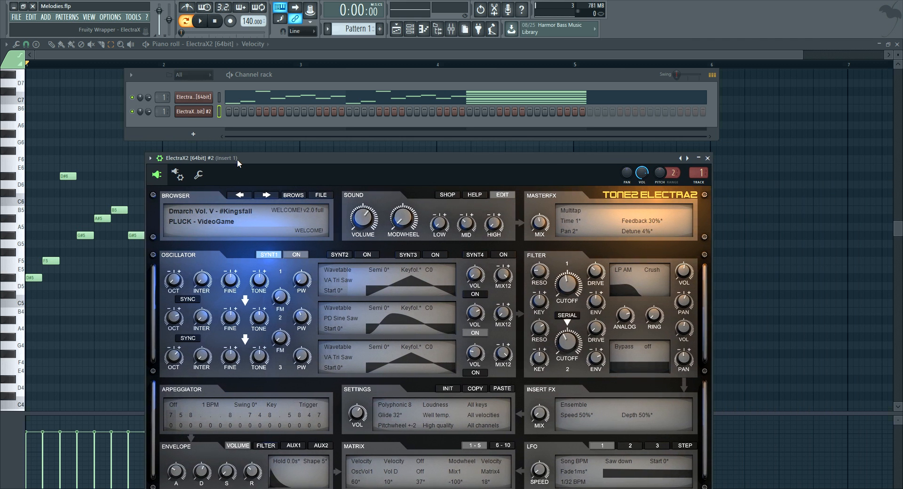
Route the cloned ElectraX2 channel to mixer track 2 and load the PAD - Hawaii patch from Dmarch Vol. V - #Kingsfall.
click(291, 193)
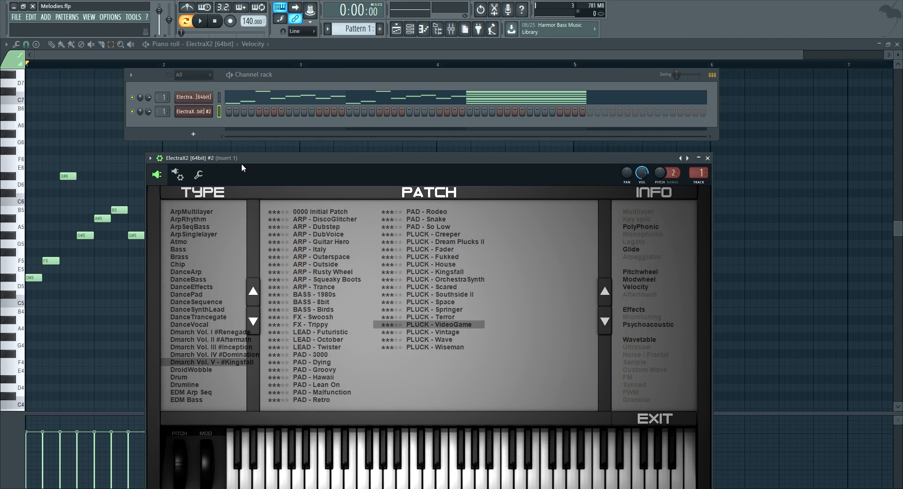
scroll(162, 111, up, 1)
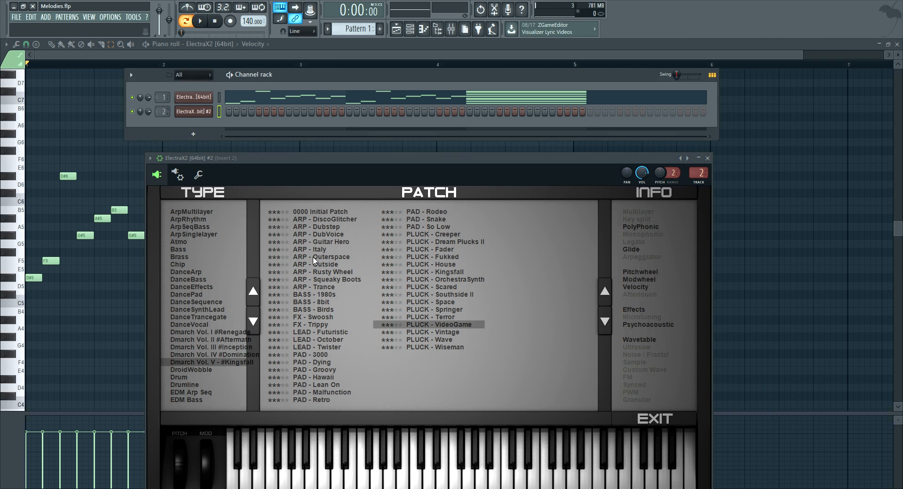
click(337, 356)
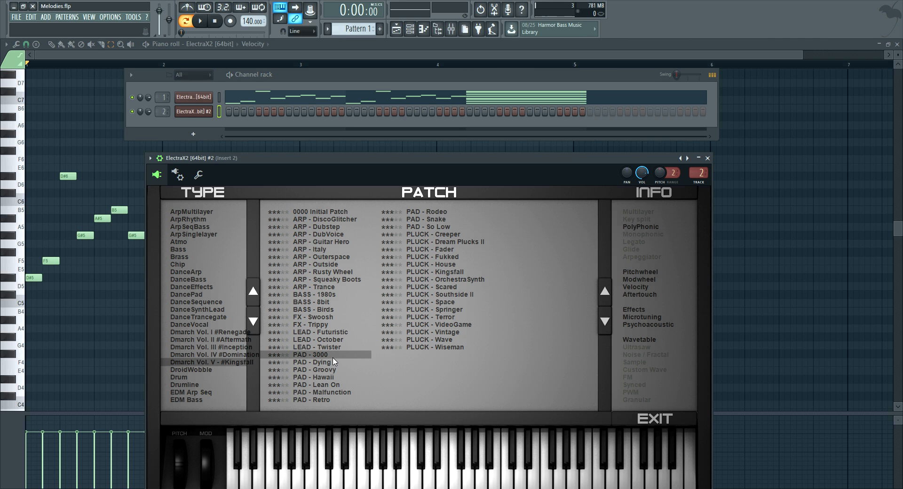
click(335, 362)
click(332, 377)
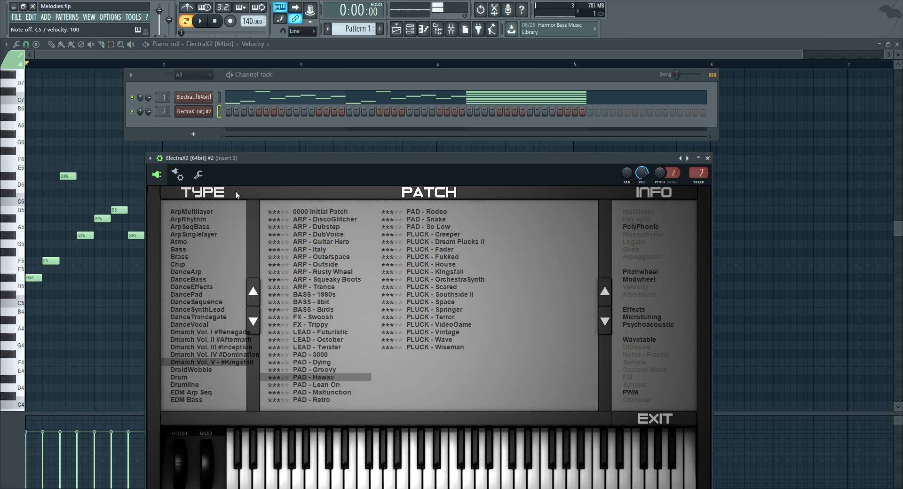
Open the piano roll of the cloned ElectraX2 channel and activate the Draw tool.
click(192, 114)
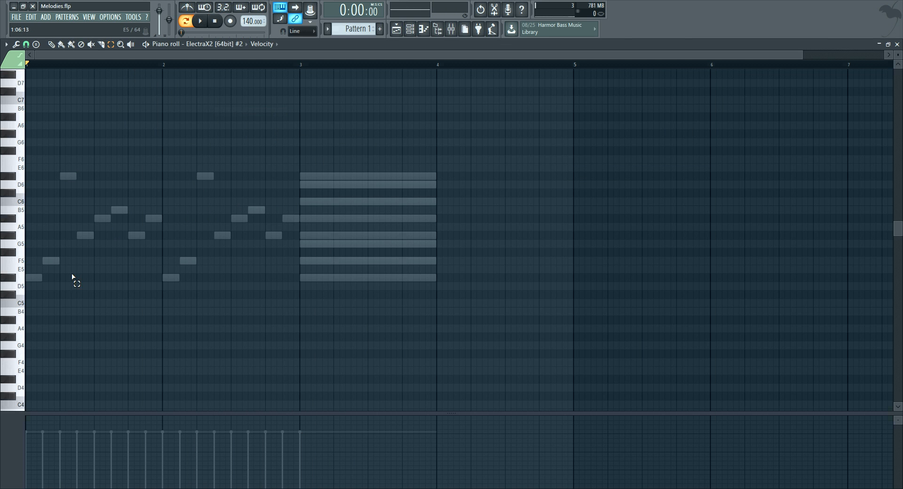
click(51, 44)
Find the ghost channels option among the piano roll helpers and toggle it off and back on.
click(27, 45)
click(17, 46)
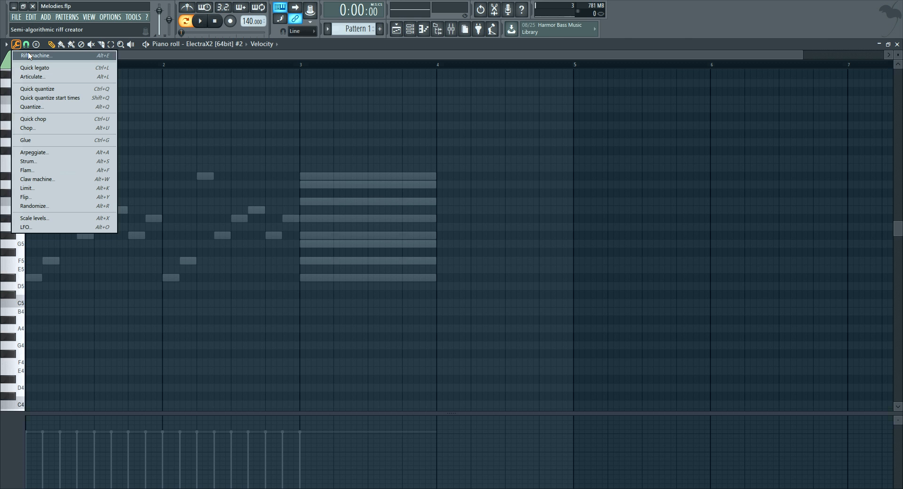
click(37, 46)
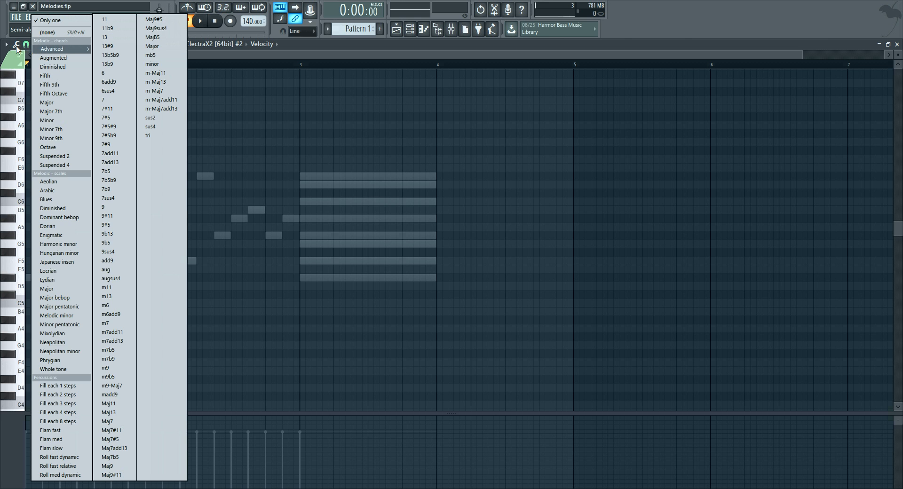
click(17, 46)
click(7, 46)
click(8, 45)
click(8, 46)
mouse_move(28, 100)
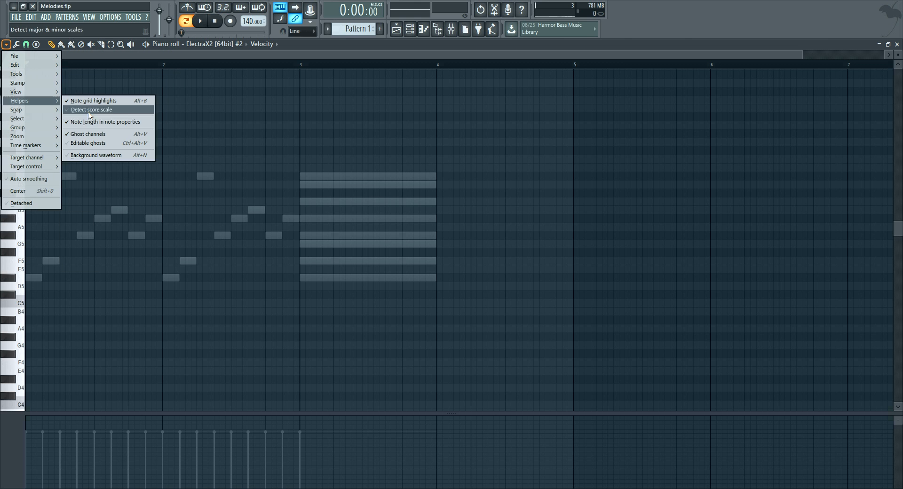
click(96, 135)
click(6, 45)
mouse_move(37, 100)
click(96, 135)
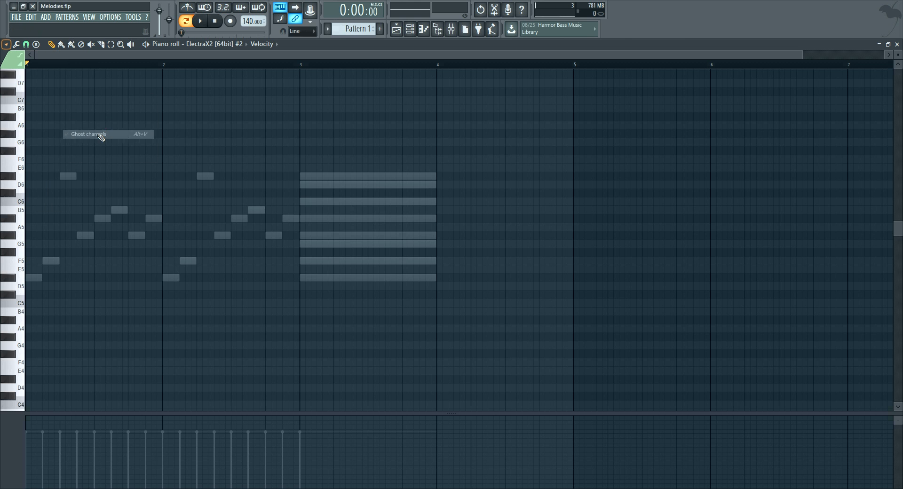
Draw one-bar D#6, G#5 and D#5 notes at the start of bar 1 and play the chord.
click(33, 176)
drag(42, 176, 161, 188)
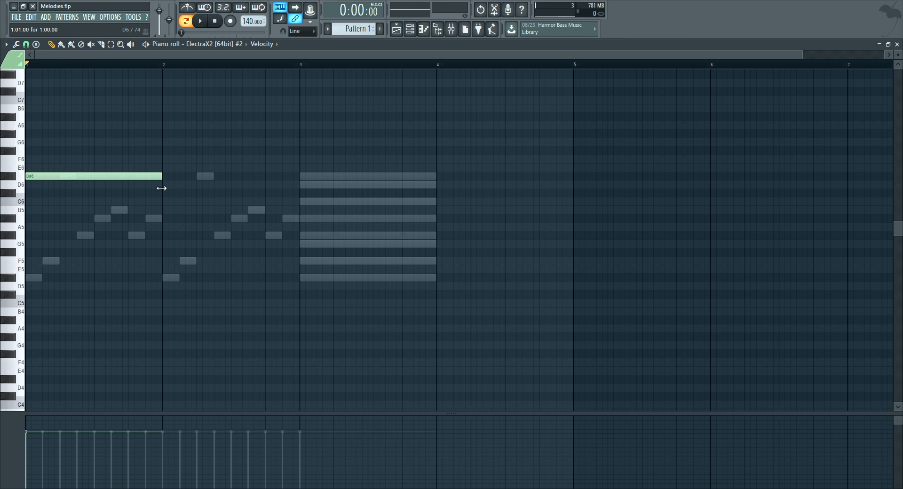
click(47, 235)
click(49, 278)
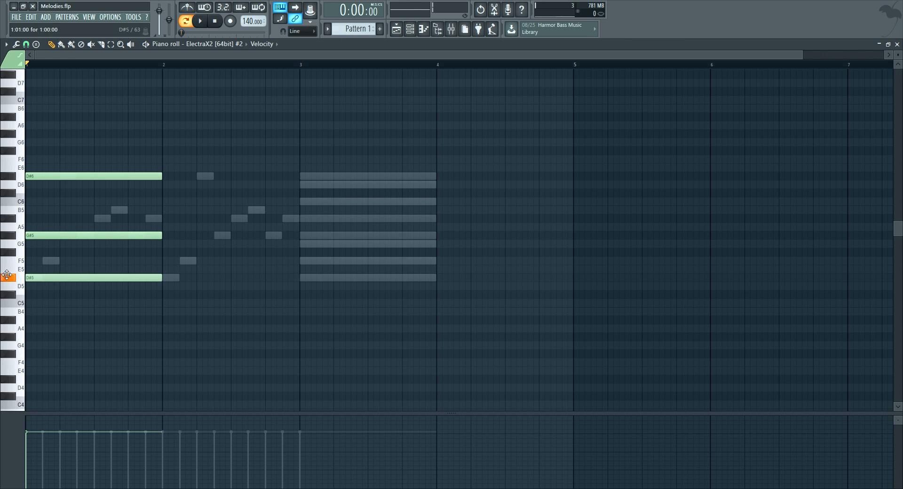
key(space)
key(space)
Mute the original ElectraX2 channel in the channel rack and play the pad chord alone.
key(F6)
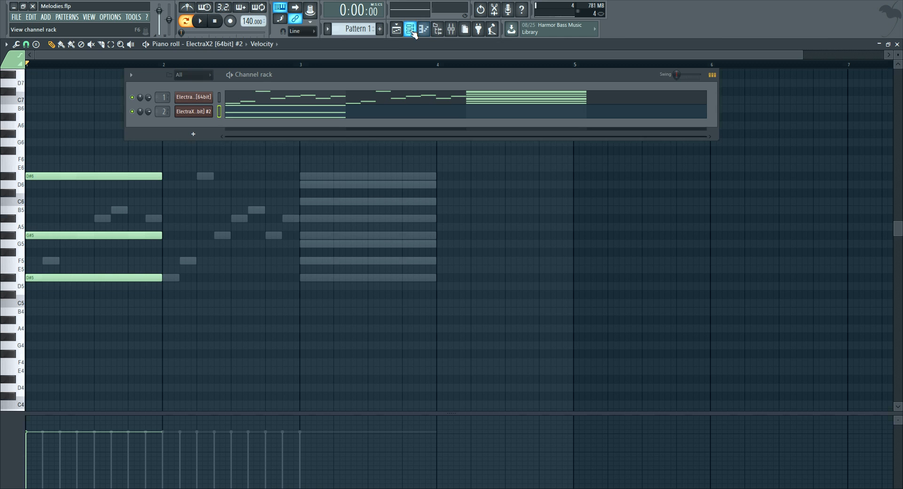
click(132, 97)
key(space)
key(space)
Open the cloned ElectraX2 plugin and audition the two patches preceding PAD - Hawaii.
click(193, 111)
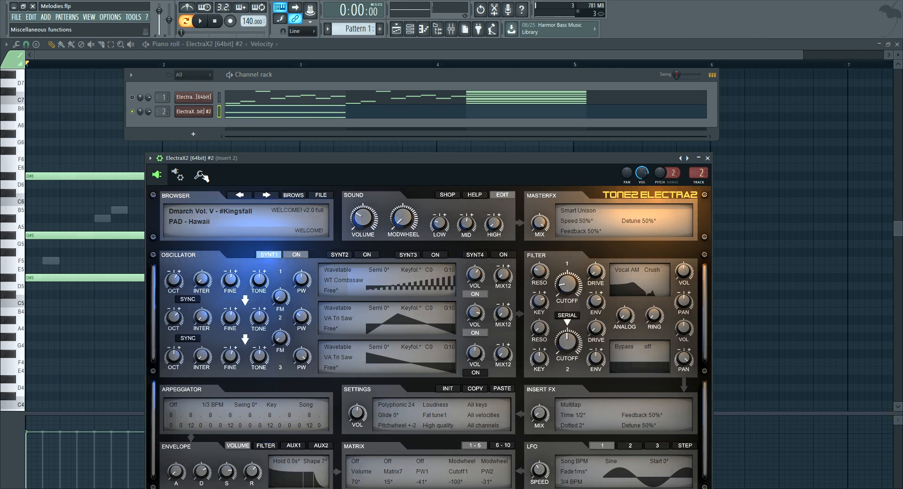
click(239, 197)
key(space)
key(space)
click(240, 198)
key(space)
Audition the PAD - Malfunction and PAD - Retro patches with the bar 1 chord.
click(293, 194)
key(space)
click(324, 392)
key(space)
click(328, 400)
key(space)
key(space)
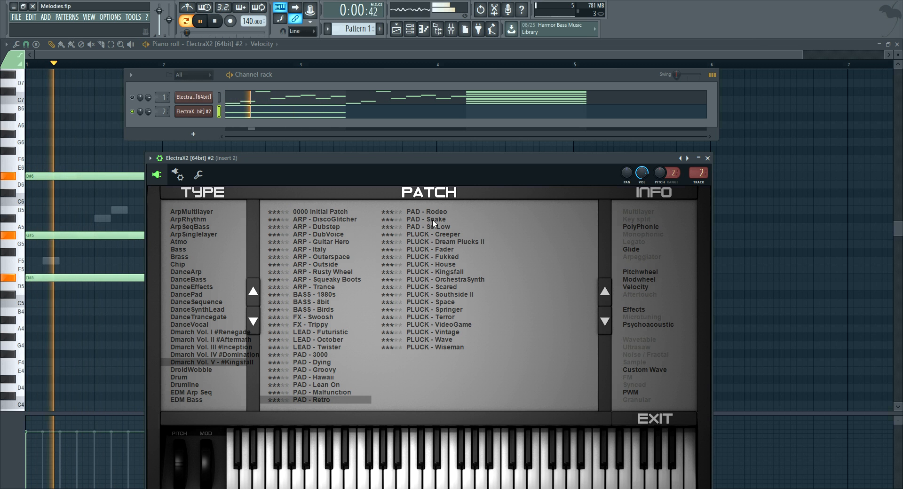
Audition the PAD - Snake patch, load PAD - So Low and play the chord with it.
click(445, 220)
key(space)
key(space)
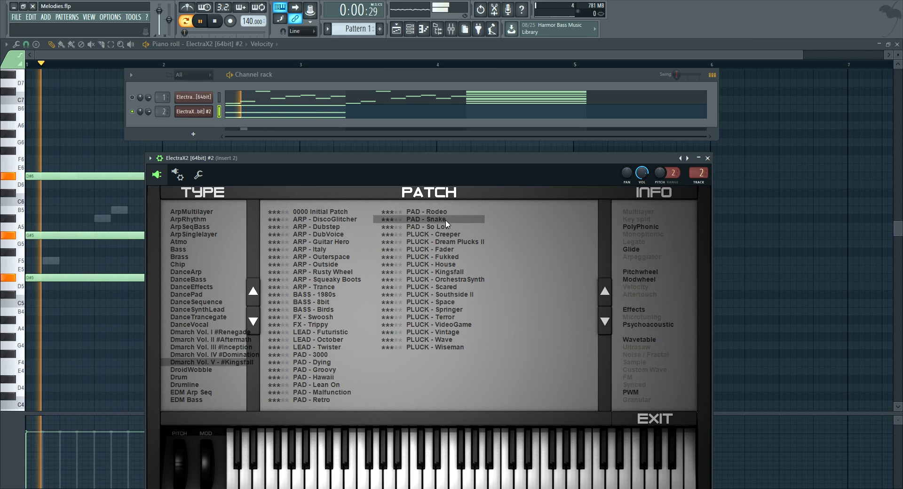
click(445, 226)
key(space)
key(space)
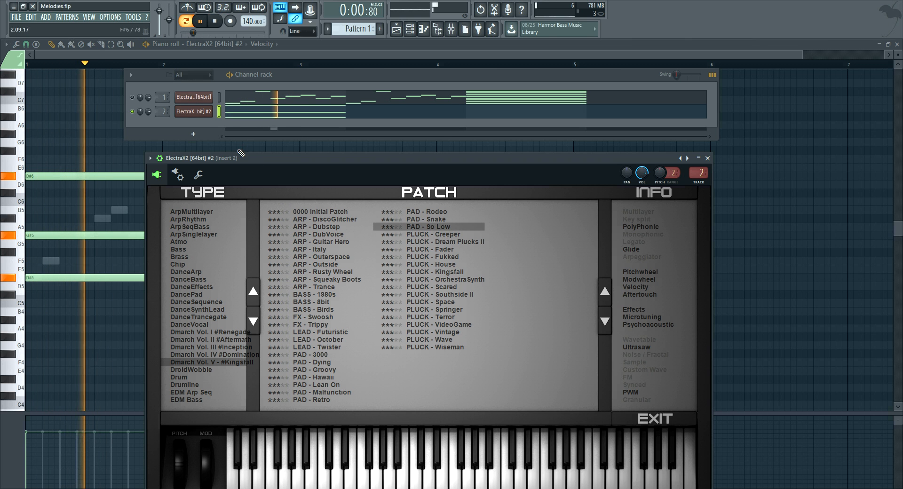
key(space)
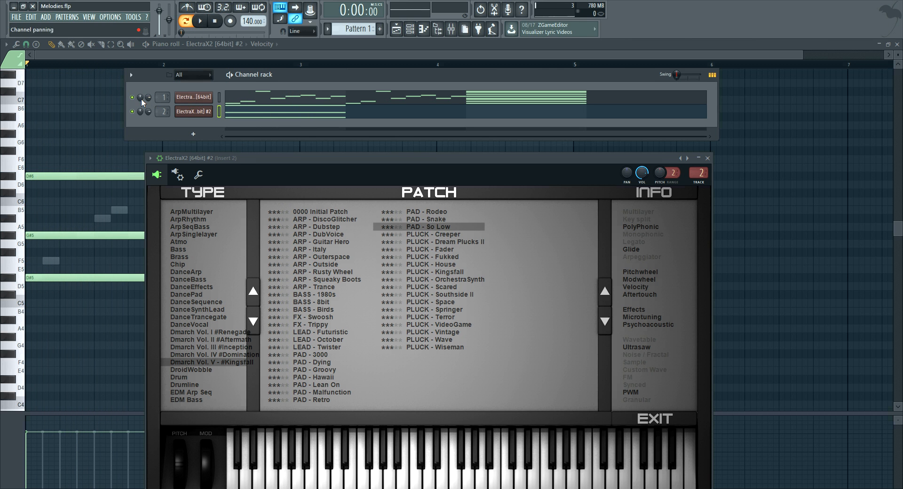
Add a one-bar B5 to the bar 1 chord, remove its D#5, and play the result with the melody.
key(space)
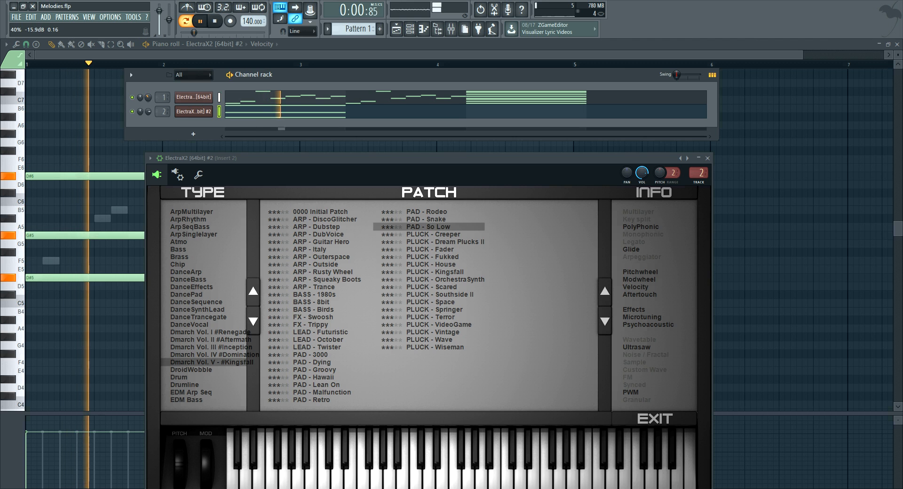
click(80, 177)
mouse_move(67, 216)
mouse_down()
mouse_move(15, 219)
mouse_move(18, 209)
mouse_up()
key(space)
key(space)
right_click(74, 278)
key(space)
Draw a one-bar chord of D#5, G#5 and A#5 in bar 2 and play it back.
mouse_move(69, 280)
mouse_down()
mouse_move(44, 277)
mouse_move(165, 277)
mouse_up()
key(space)
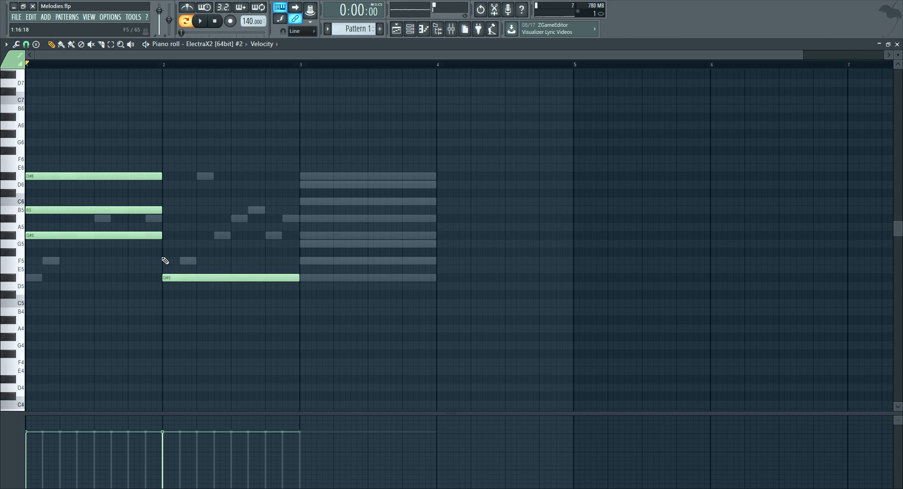
click(166, 235)
drag(166, 239, 163, 238)
click(168, 218)
key(space)
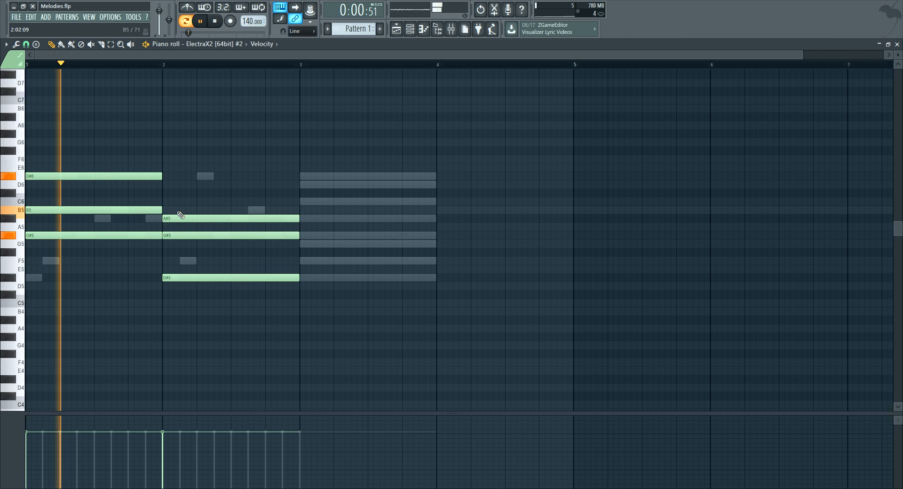
Play the pattern and select bars 1 and 2 in the timeline for looped playback.
click(411, 31)
key(space)
key(space)
click(167, 48)
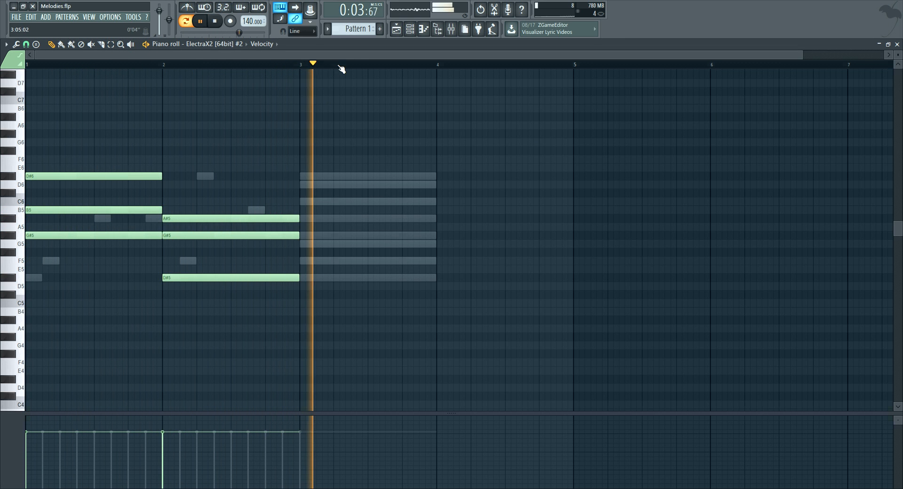
drag(301, 65, 27, 64)
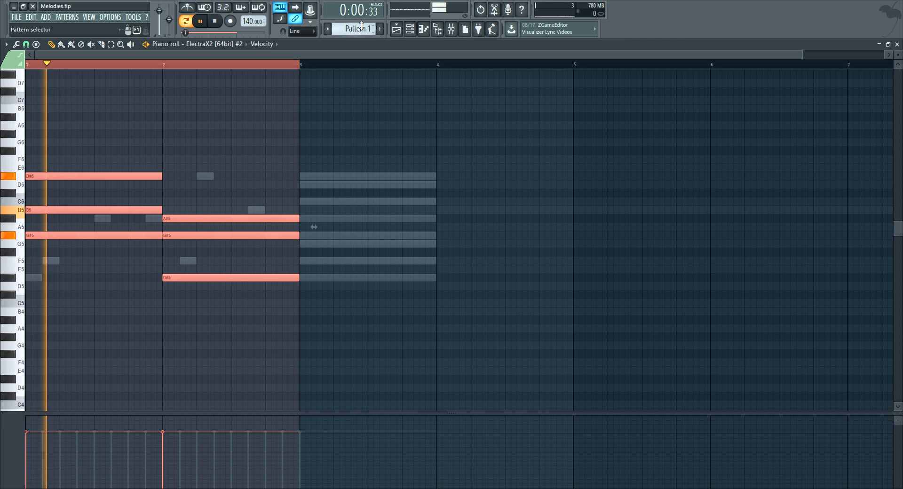
Step the cloned ElectraX2 back to the PAD - Rodeo patch during looped playback and stop.
click(410, 29)
click(193, 111)
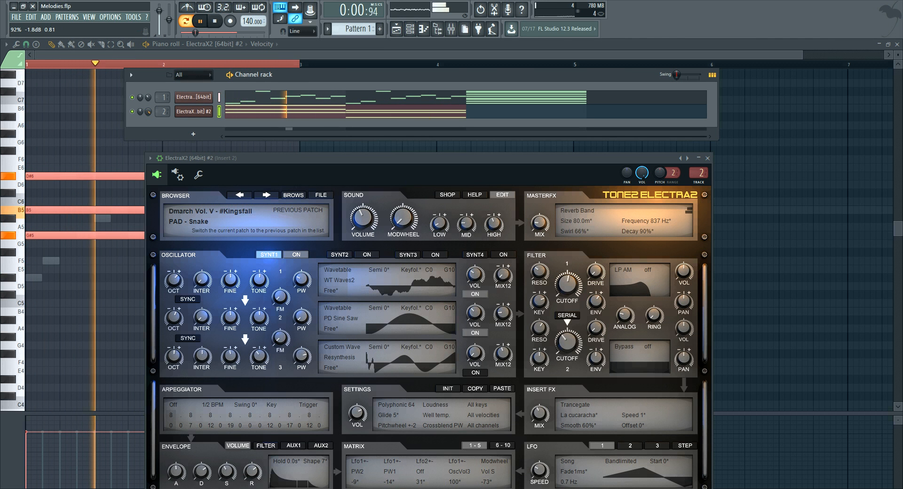
click(240, 196)
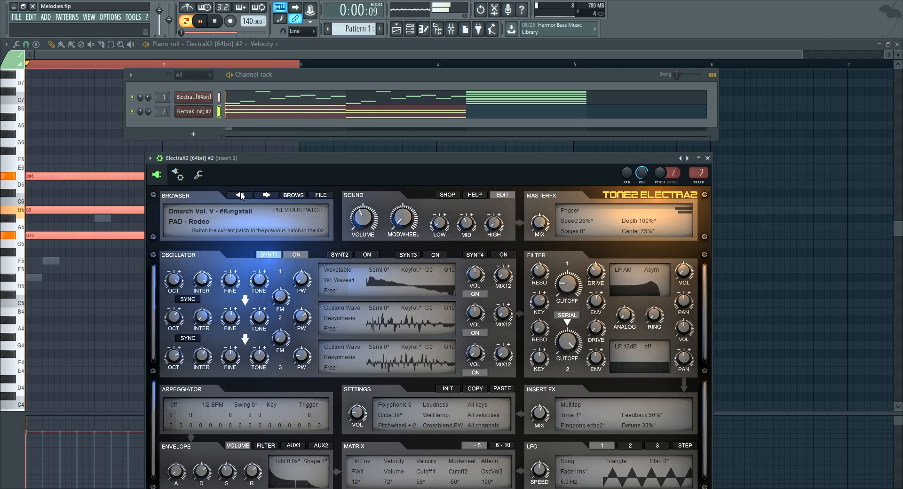
click(216, 22)
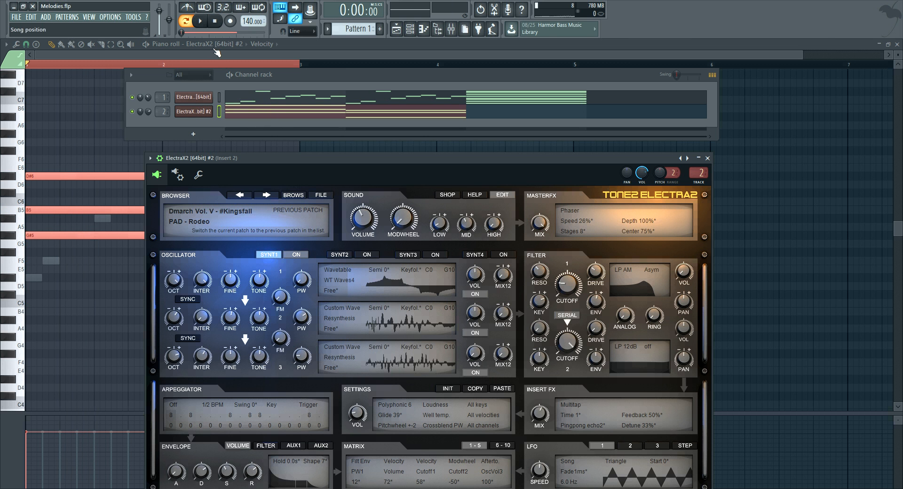
Switch to the Virtual Piano Chords page in the browser, look through the scale types, and display the D# / Eb Major 7th chord.
key(alt+Tab)
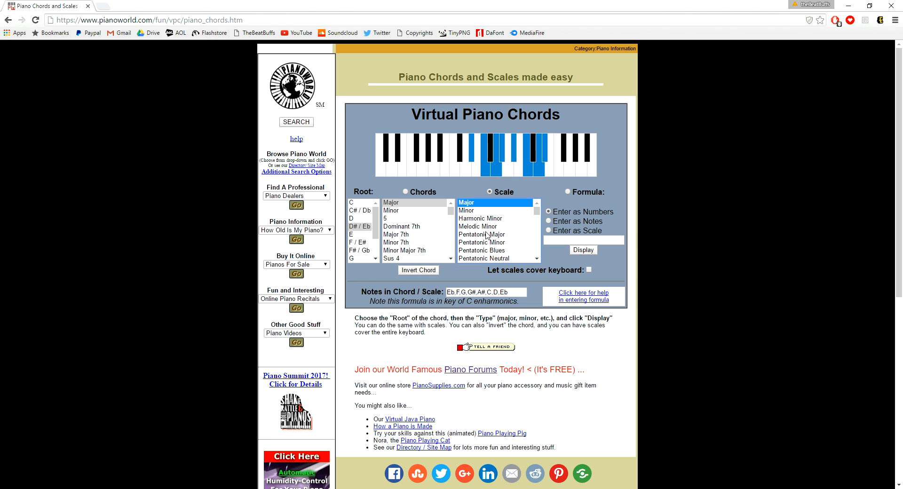
scroll(492, 238, down, 3)
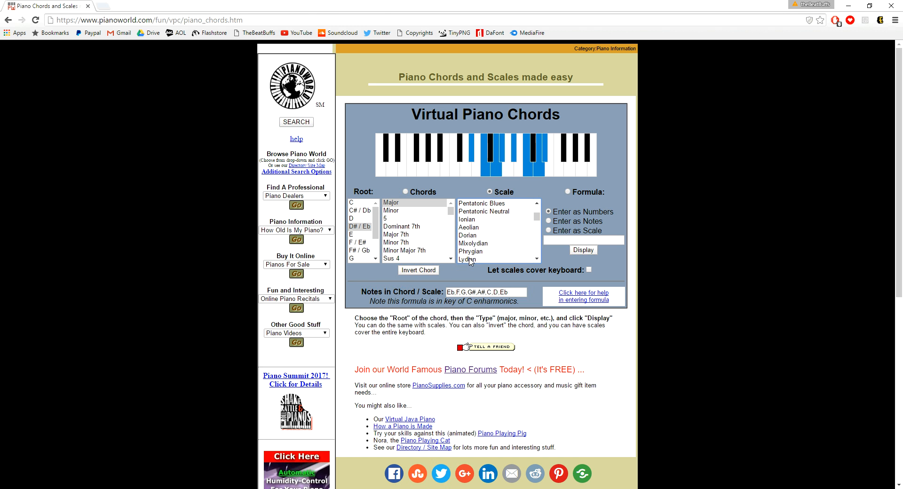
scroll(489, 230, down, 6)
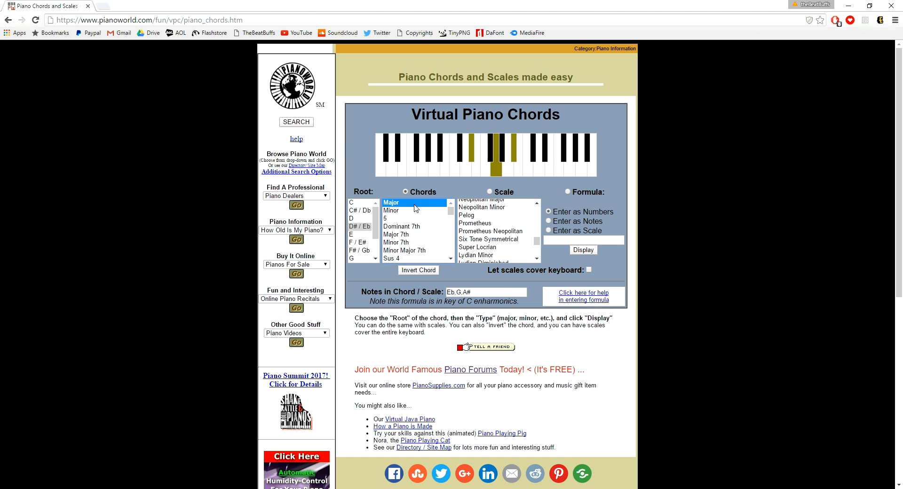
click(425, 234)
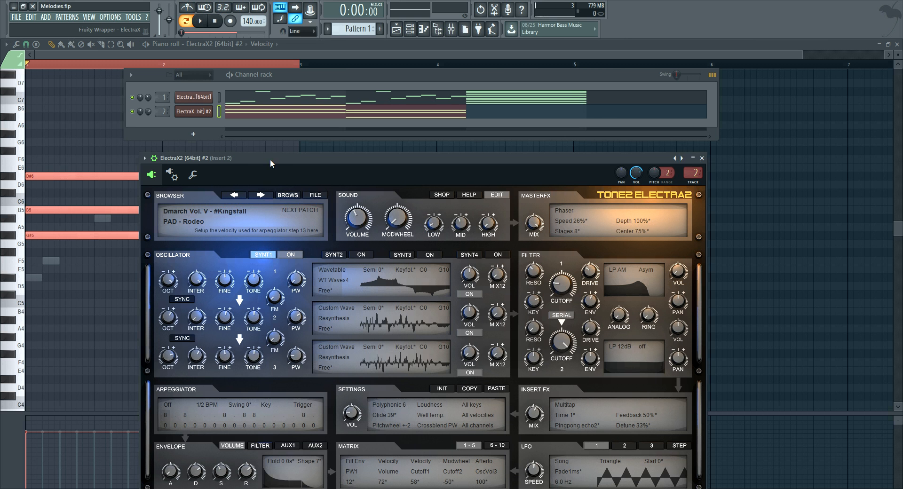
Return to FL Studio, minimize the cloned ElectraX2 window and move the channel rack lower over the piano roll.
drag(270, 159, 199, 130)
click(630, 129)
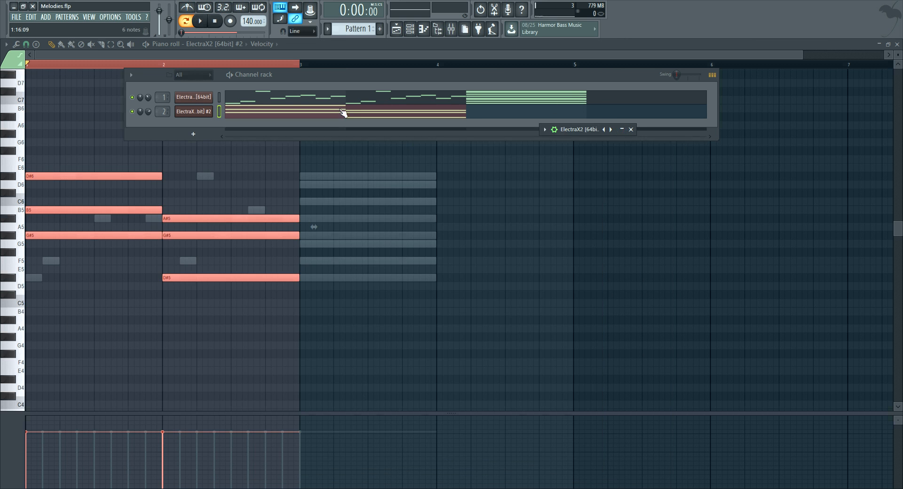
drag(328, 79, 406, 101)
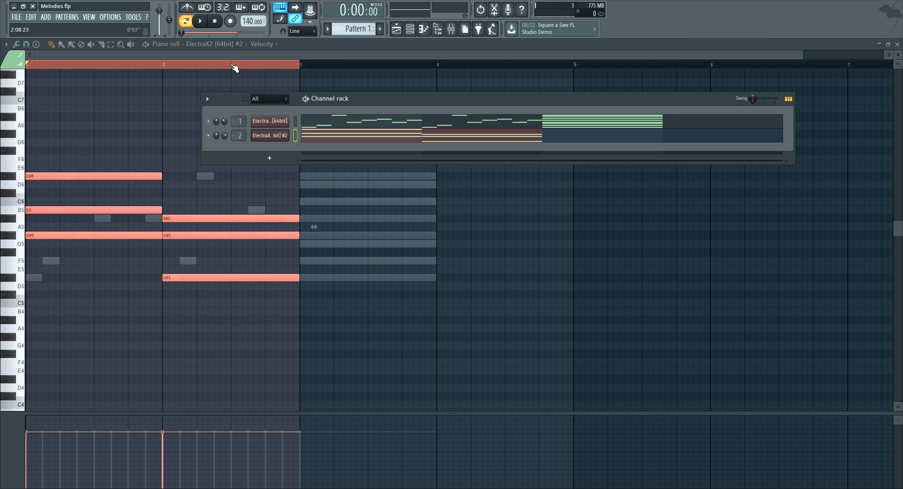
Clear the time selection over bars 1 and 2 and show the channel rack again.
double_click(231, 65)
click(216, 21)
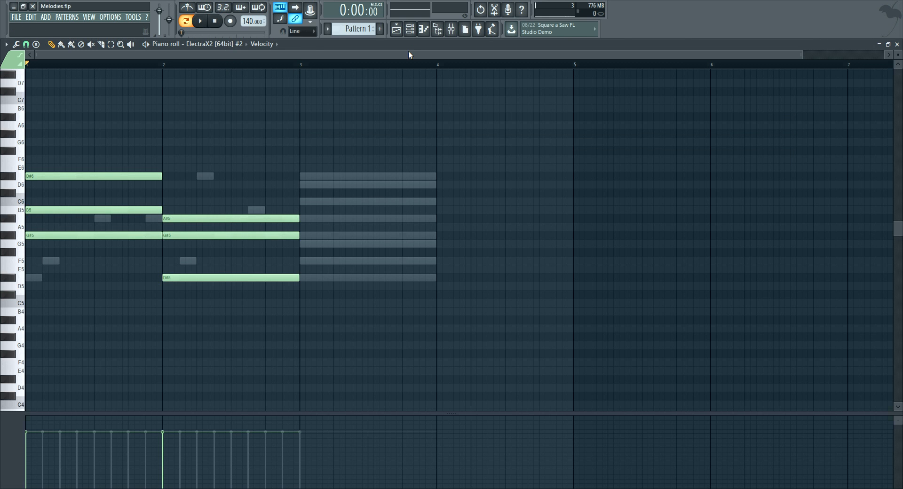
click(410, 29)
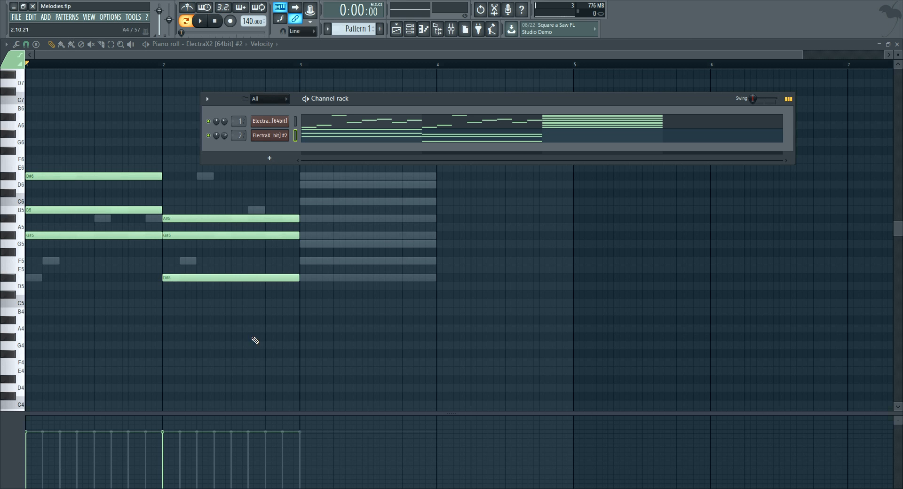
Switch back to the Virtual Piano Chords page in the browser.
mouse_move(242, 488)
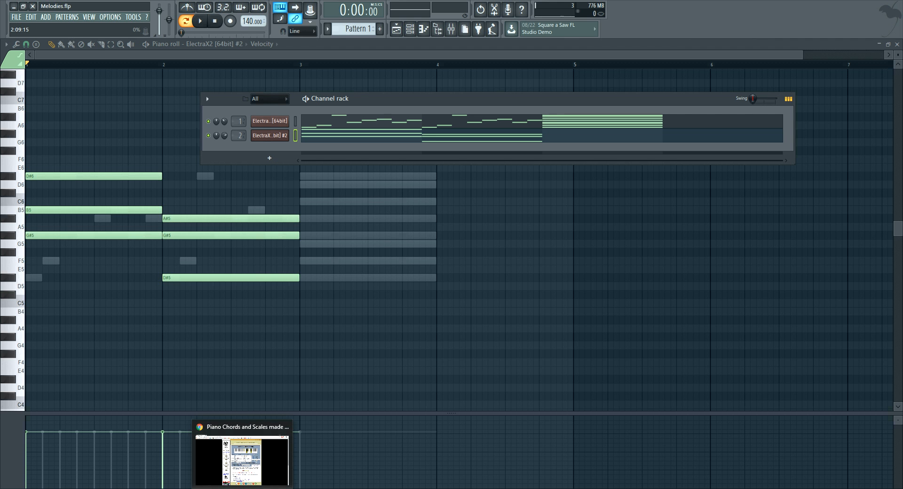
click(242, 459)
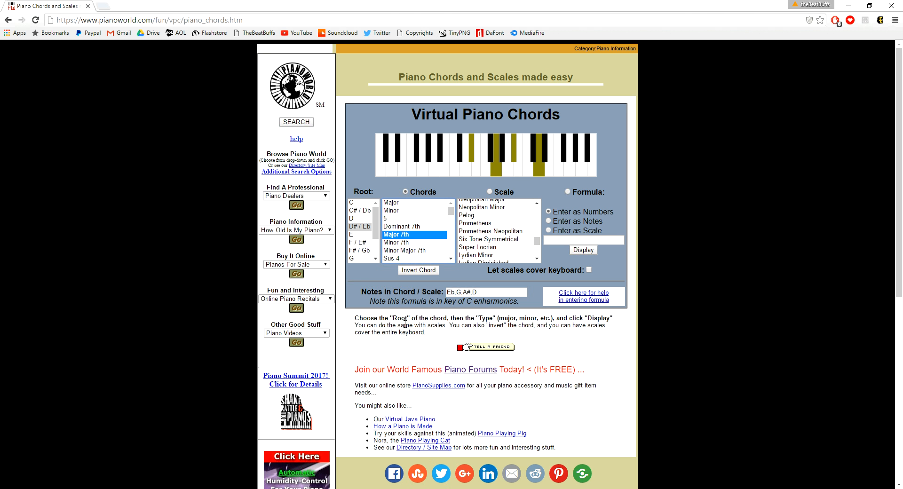